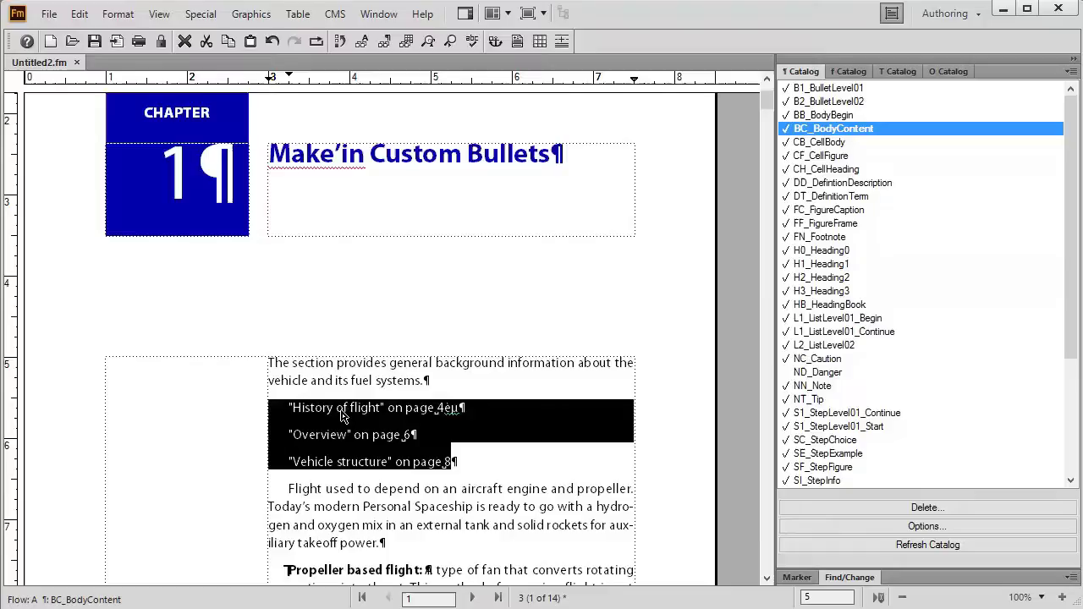
Try the B1_BulletLevel01 and B2_BulletLevel02 paragraph formats on the three selected cross-reference lines, and settle on B1_BulletLevel01
{"action": "scroll", "coordinate": [358, 423], "scroll_direction": "down", "scroll_amount": 1}
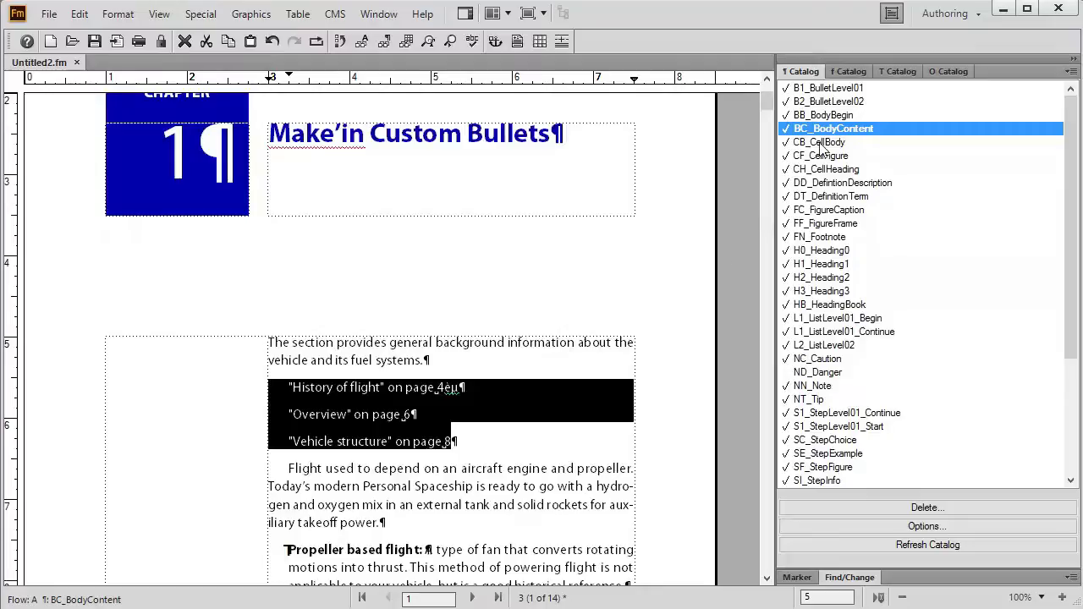
{"action": "left_click", "coordinate": [818, 90]}
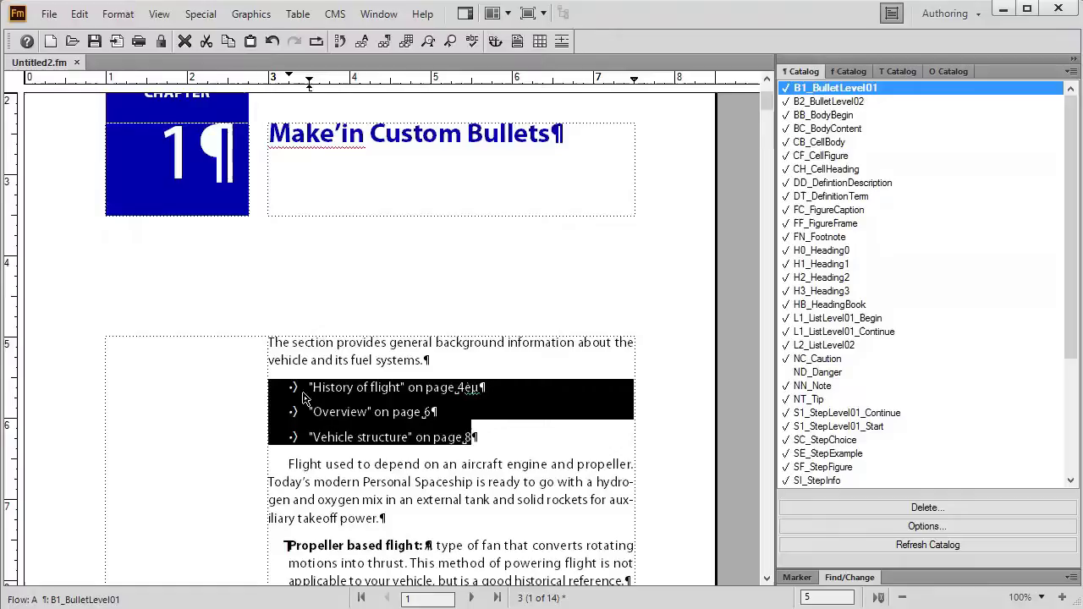
{"action": "left_click", "coordinate": [808, 103]}
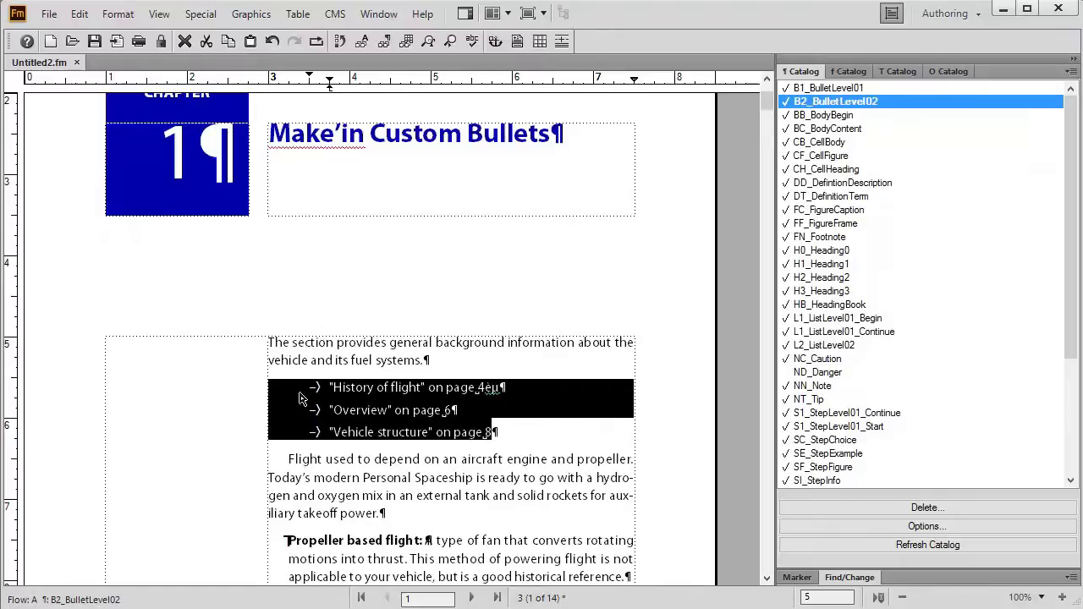
{"action": "left_click", "coordinate": [814, 88]}
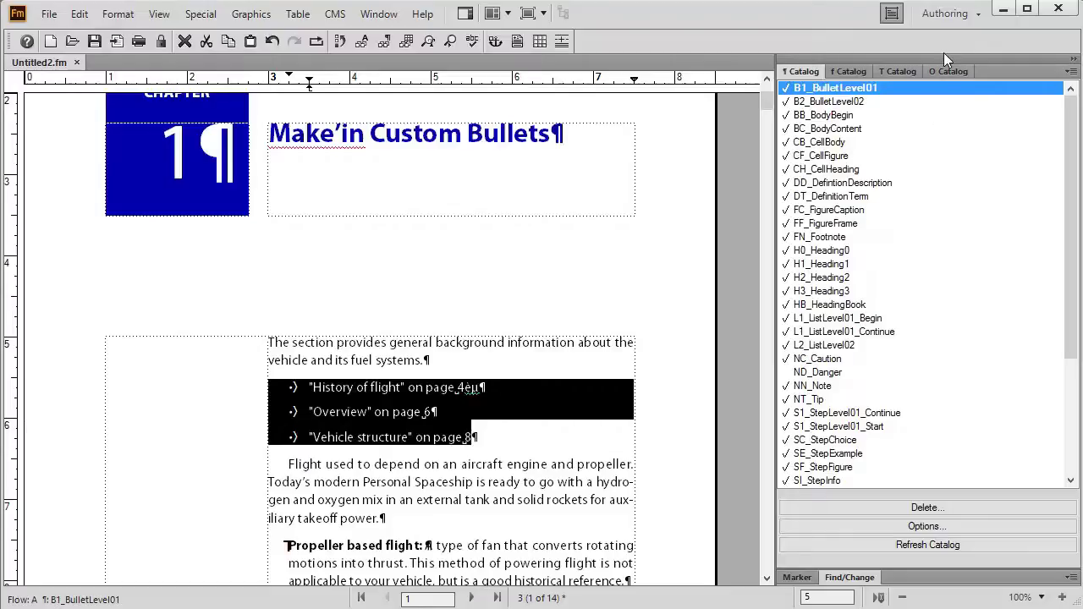
Switch to the Design workspace and place the text cursor at the end of the "Overview" bullet line
{"action": "left_click", "coordinate": [951, 14]}
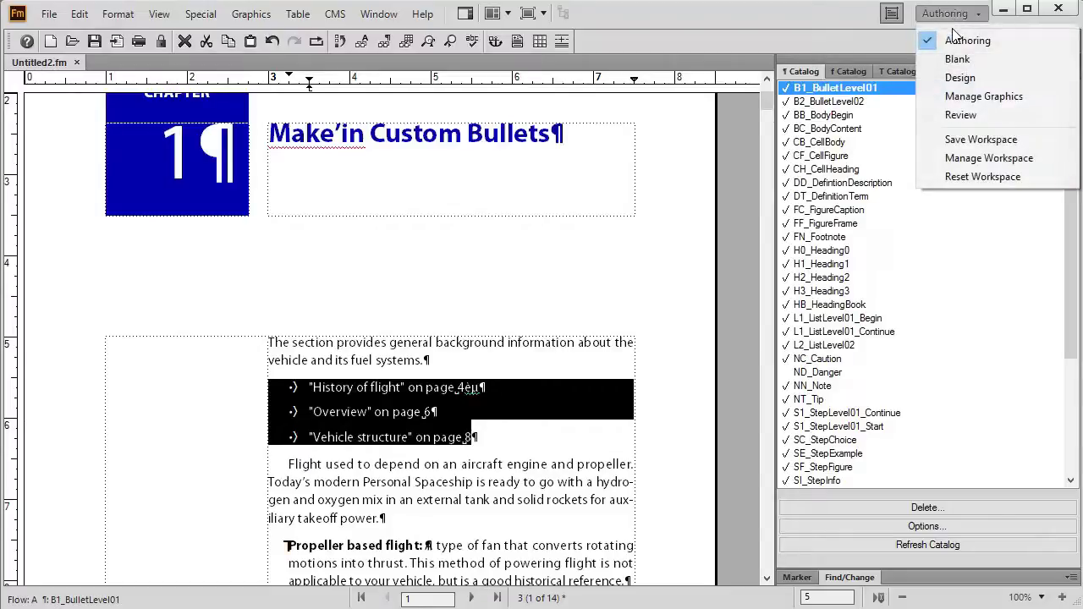
{"action": "left_click", "coordinate": [951, 77]}
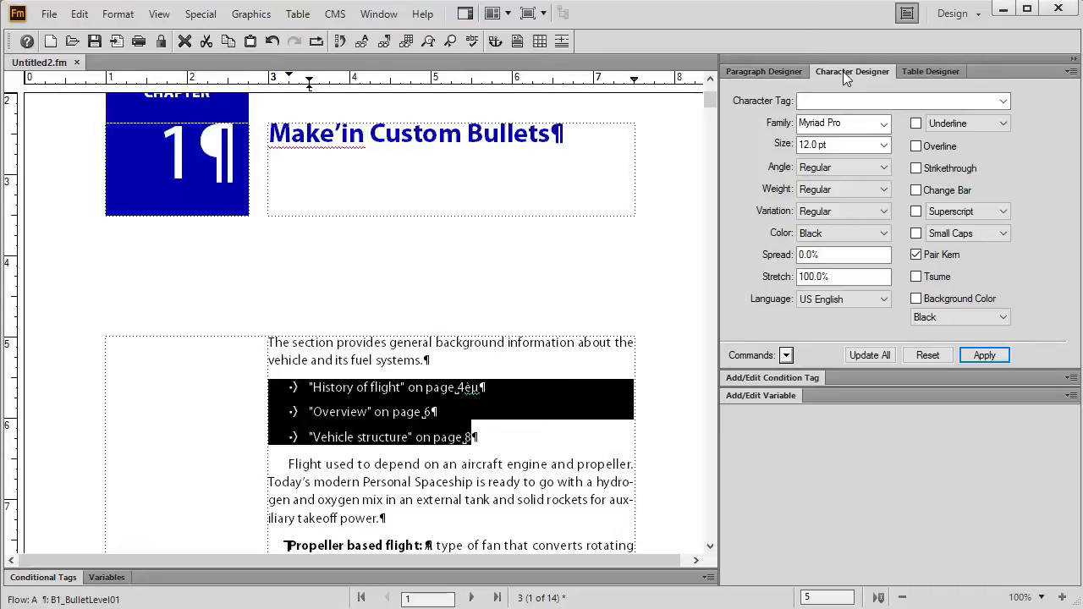
{"action": "left_click", "coordinate": [461, 434]}
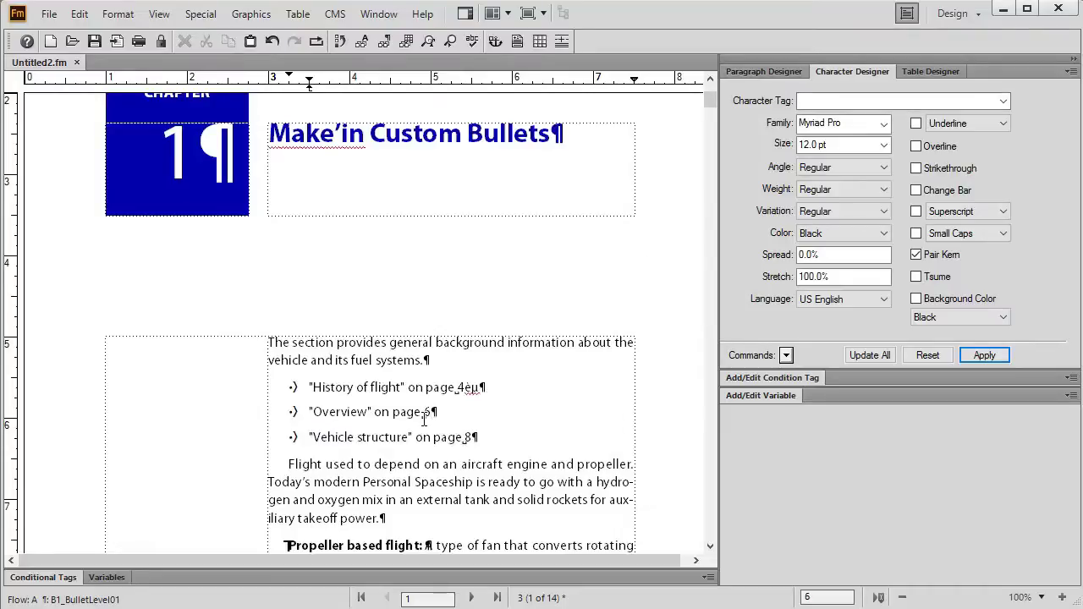
{"action": "triple_click", "coordinate": [430, 413]}
{"action": "left_click", "coordinate": [434, 415]}
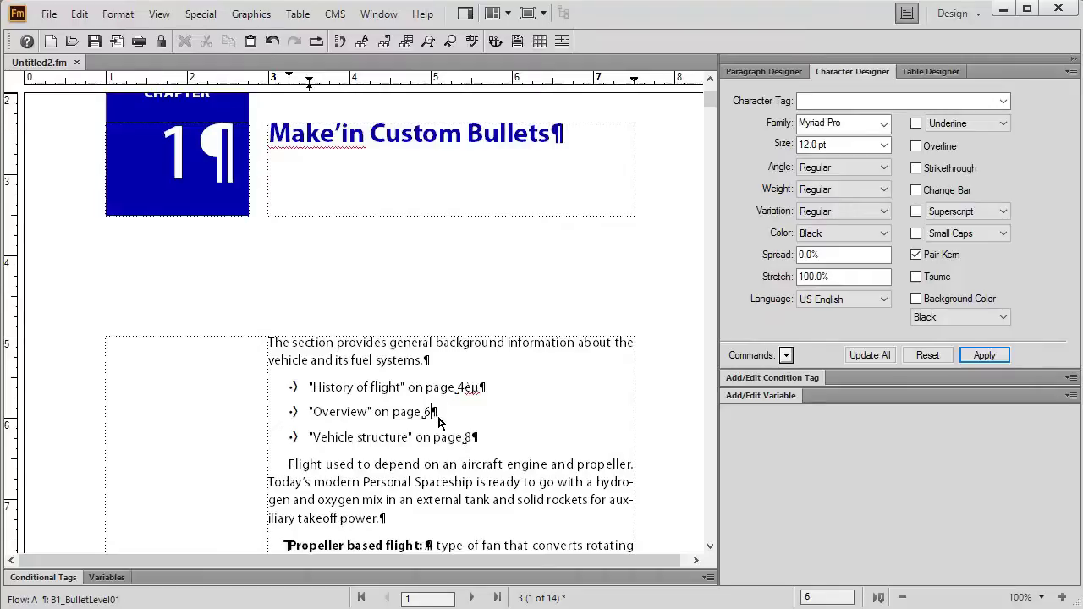
Open the Character Palette utility, position it beside the bulleted text, and choose the Wingdings font
{"action": "left_click", "coordinate": [49, 14]}
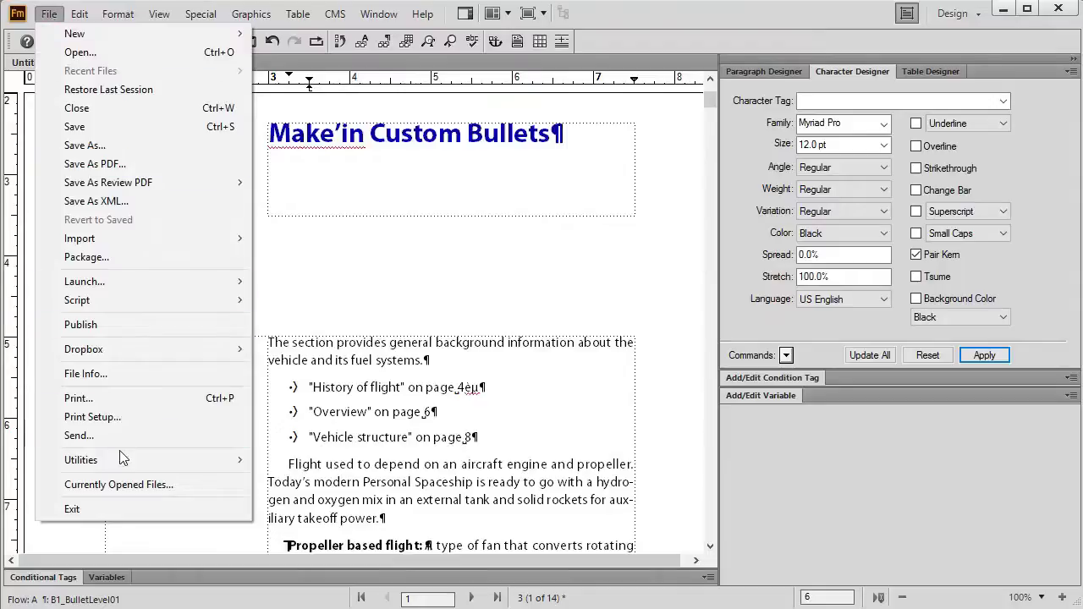
{"action": "mouse_move", "coordinate": [121, 459]}
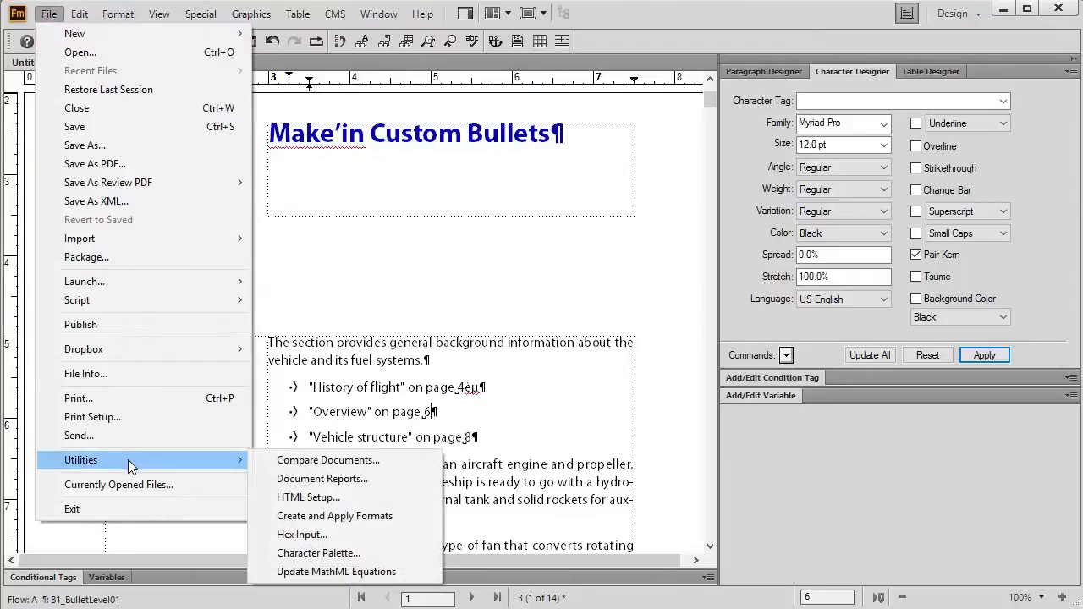
{"action": "left_click", "coordinate": [327, 553]}
{"action": "left_click_drag", "start_coordinate": [660, 391], "coordinate": [642, 170]}
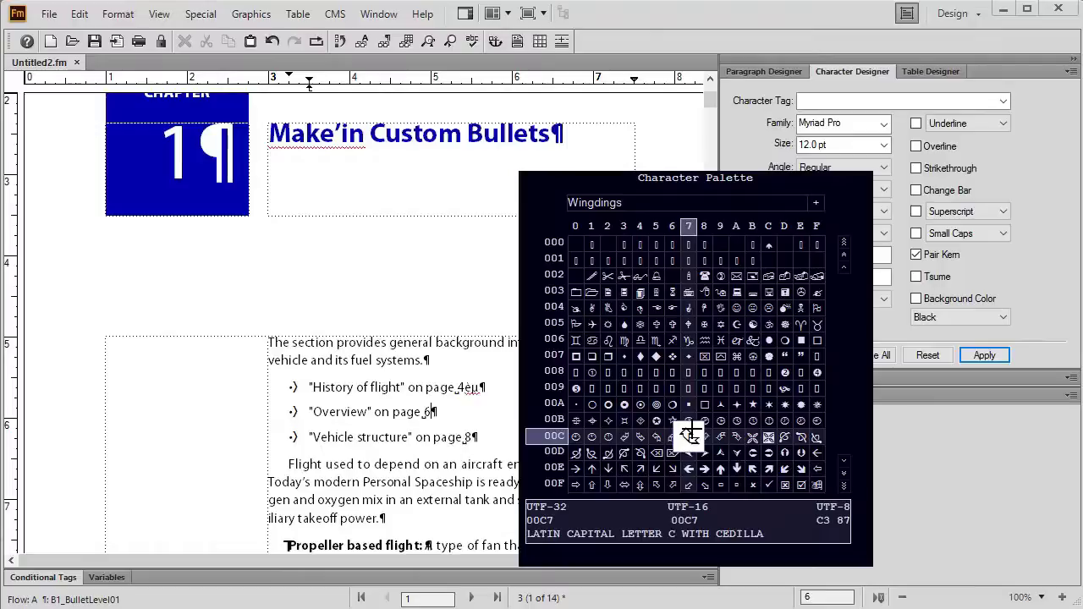
{"action": "left_click", "coordinate": [815, 203]}
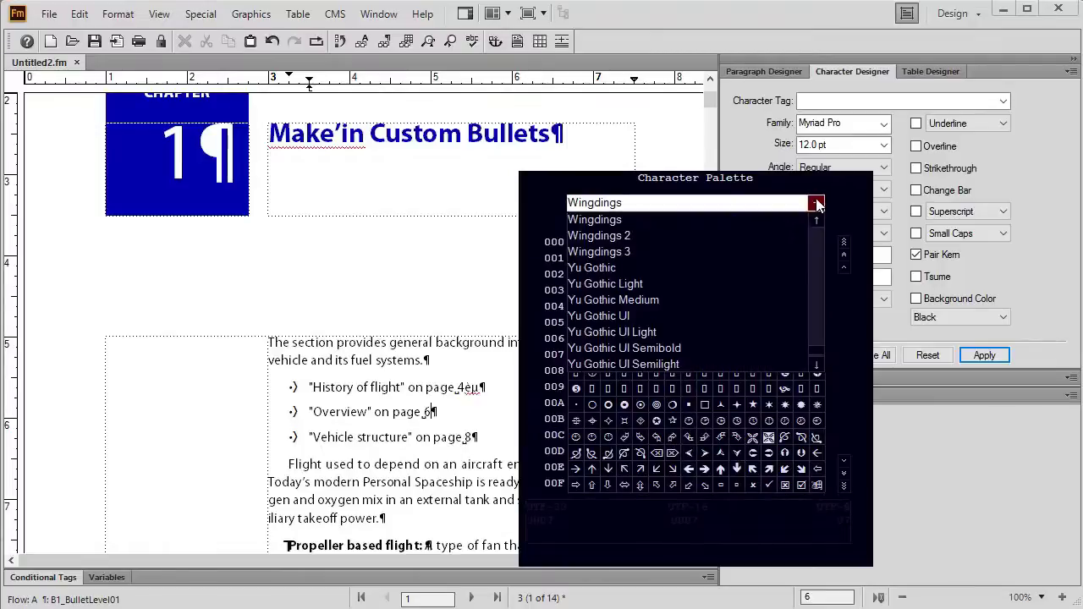
{"action": "left_click", "coordinate": [691, 222]}
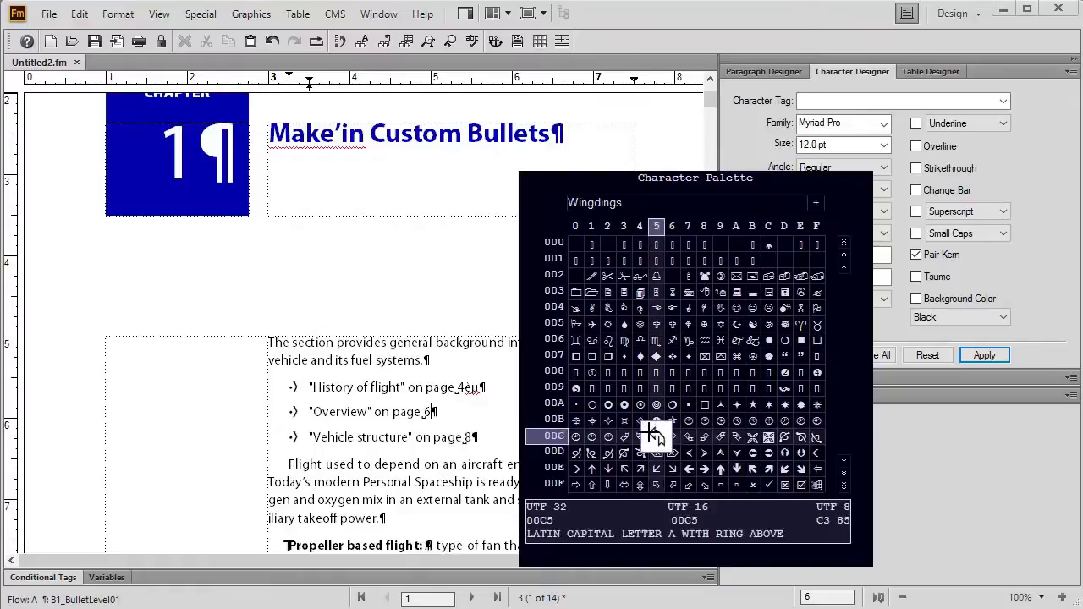
Insert the Wingdings circled star character (00B5) three times at the end of the "Overview" line
{"action": "left_click", "coordinate": [656, 418]}
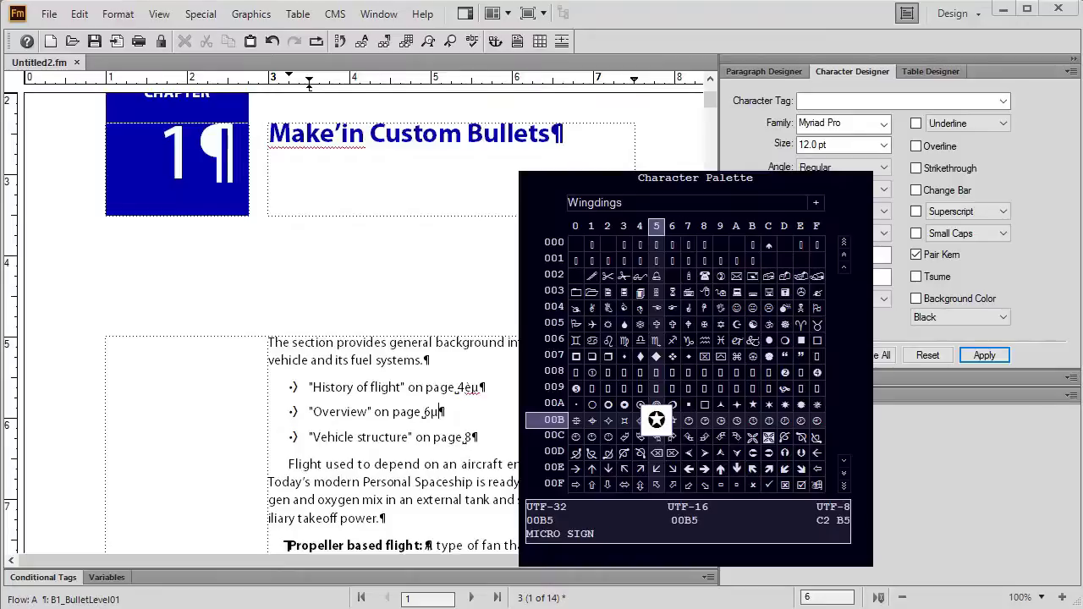
{"action": "left_click", "coordinate": [655, 418]}
{"action": "left_click", "coordinate": [656, 419]}
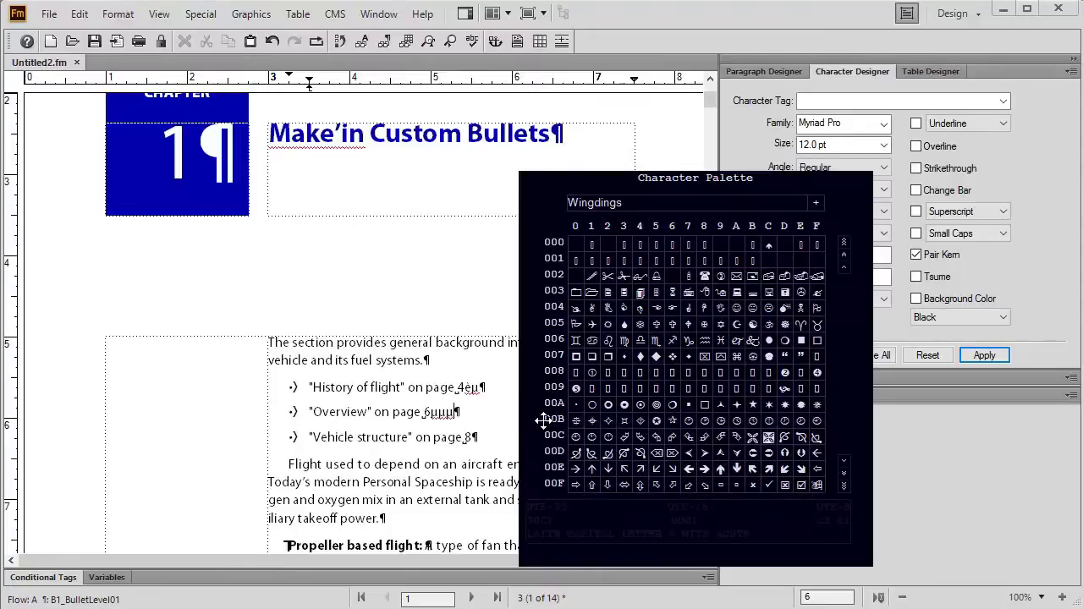
Insert the Wingdings right-arrow character (00E8) six times after the star characters in the "Overview" line
{"action": "left_click", "coordinate": [702, 468]}
{"action": "left_click", "coordinate": [702, 467]}
{"action": "left_click", "coordinate": [703, 468]}
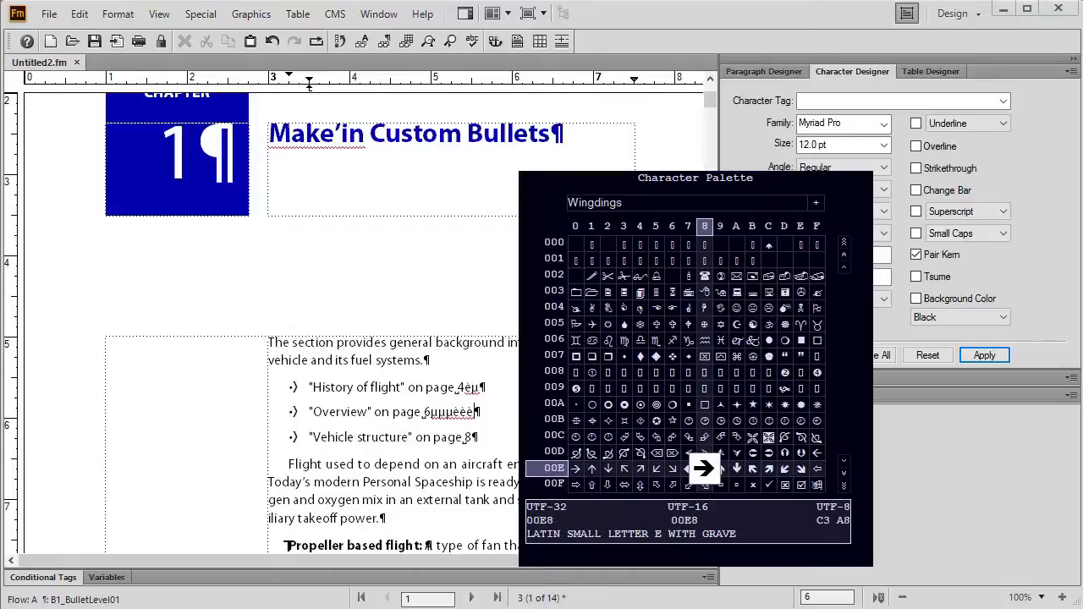
{"action": "left_click", "coordinate": [702, 468]}
{"action": "left_click", "coordinate": [703, 468]}
{"action": "left_click", "coordinate": [702, 468]}
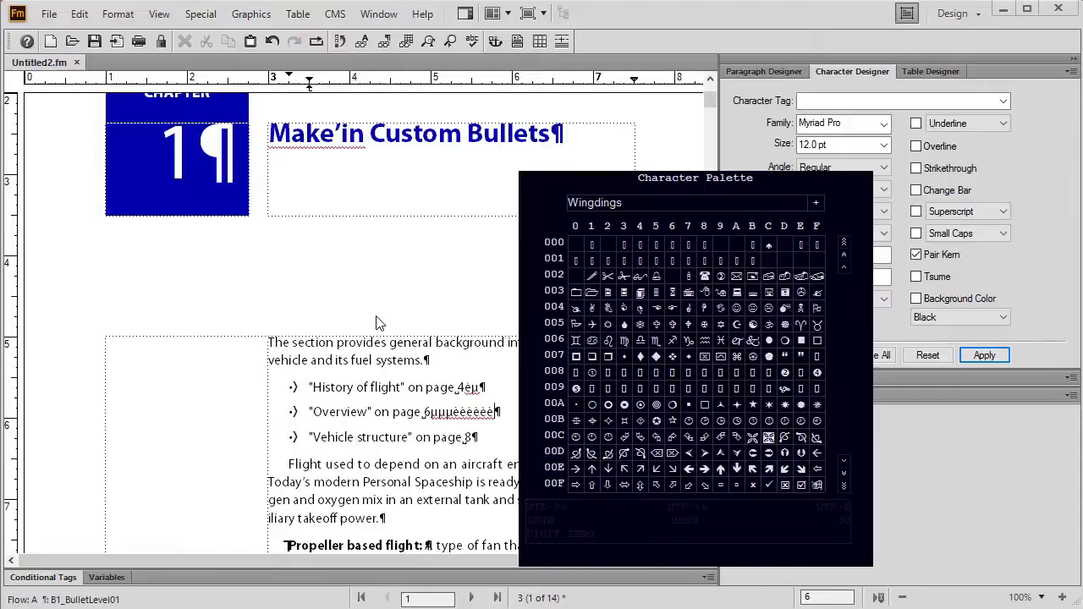
Copy a single è character from the ones inserted at the end of the "Overview" line
{"action": "key", "text": "shift+Home"}
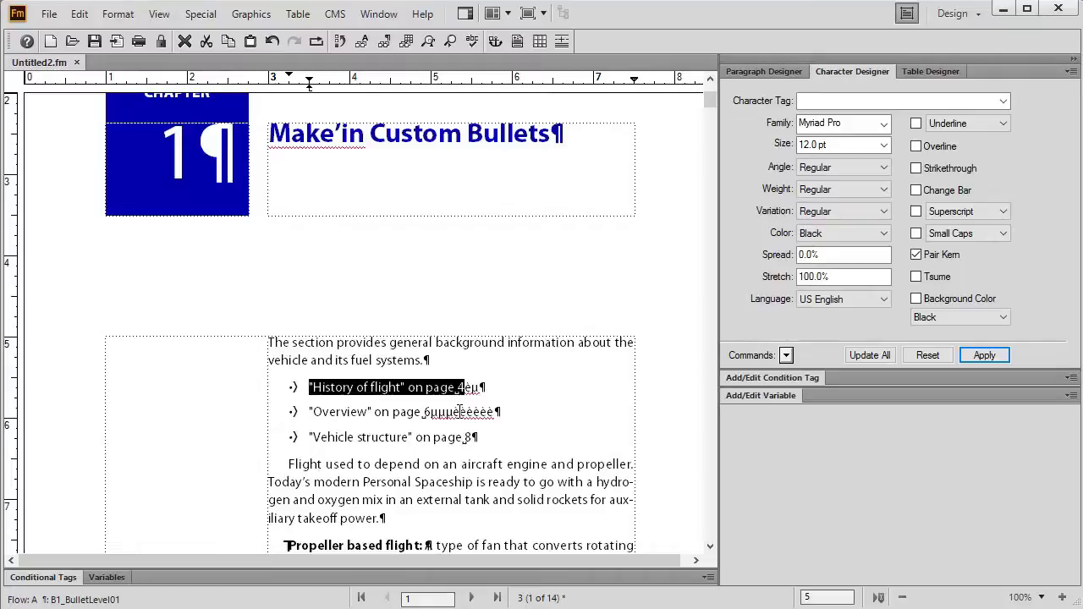
{"action": "left_click_drag", "start_coordinate": [459, 410], "coordinate": [465, 415]}
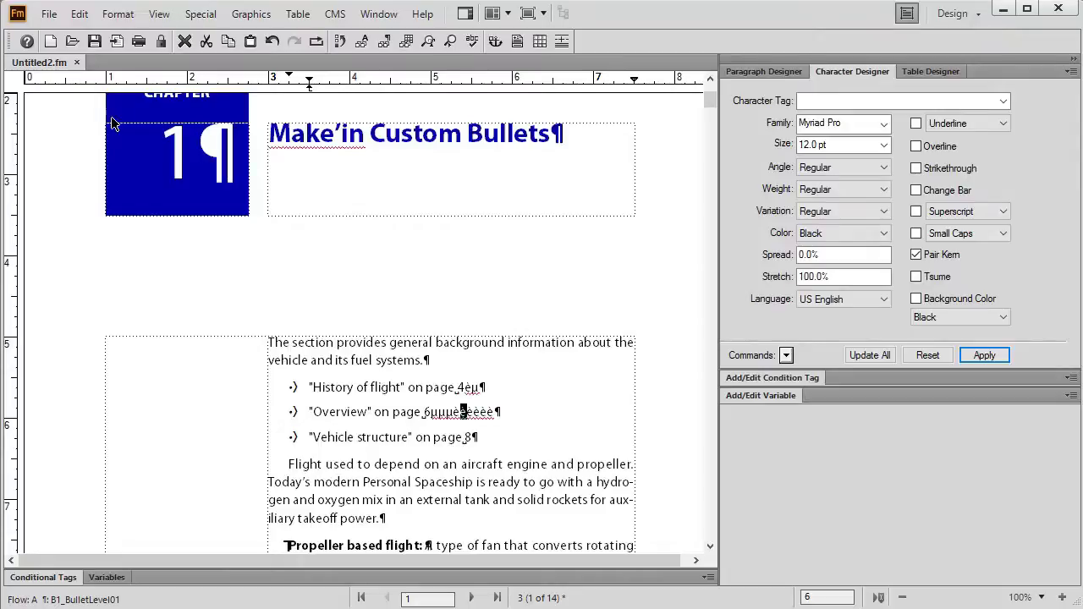
{"action": "left_click", "coordinate": [79, 14]}
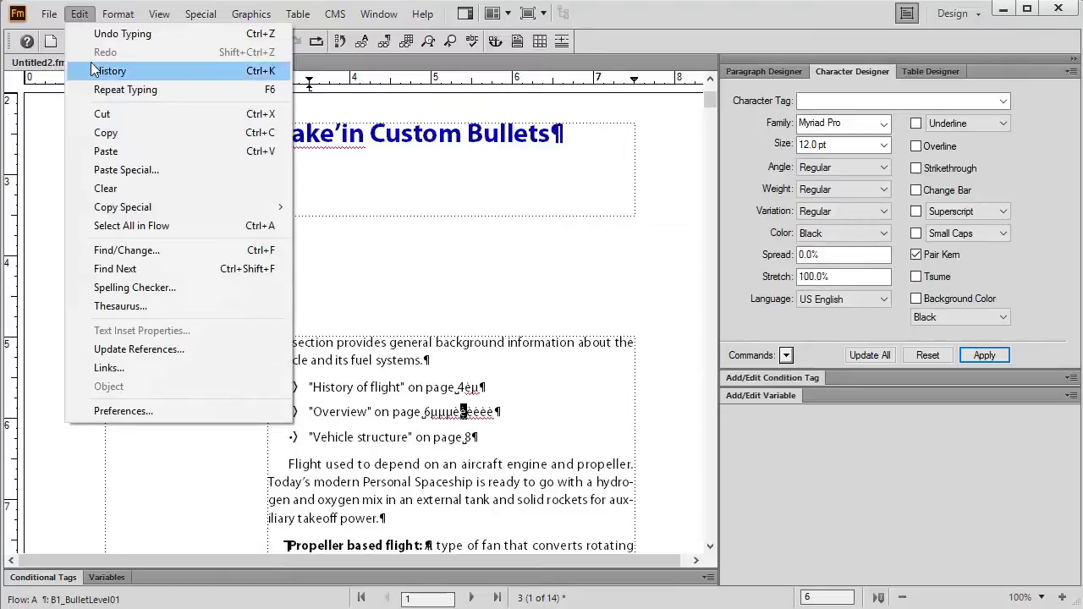
{"action": "left_click", "coordinate": [264, 133]}
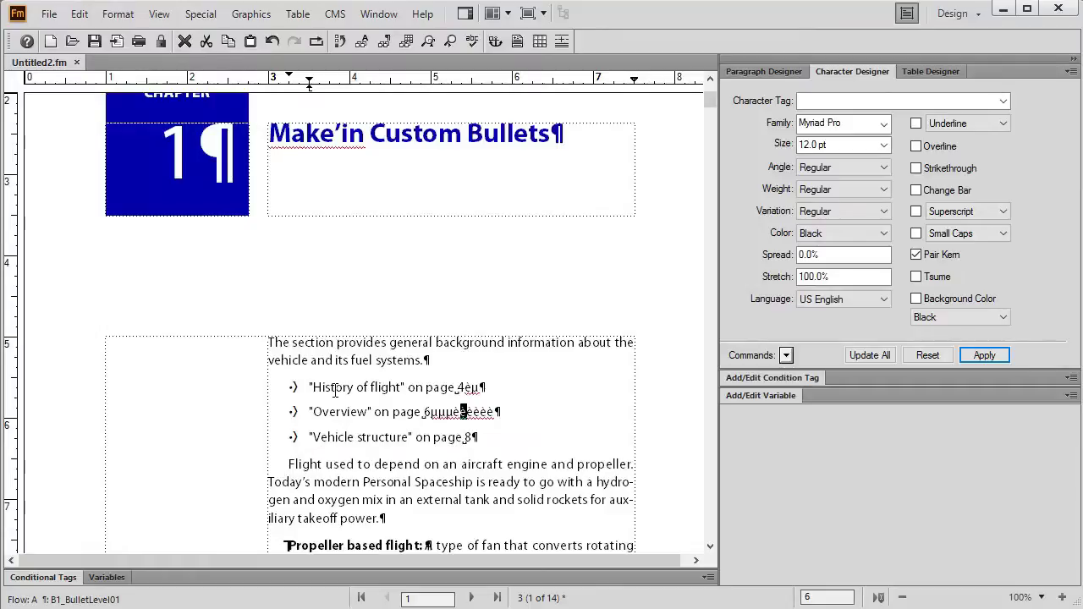
Select the three bulleted lines and set up a character tag customBullet with the Wingdings font family
{"action": "left_click", "coordinate": [309, 386]}
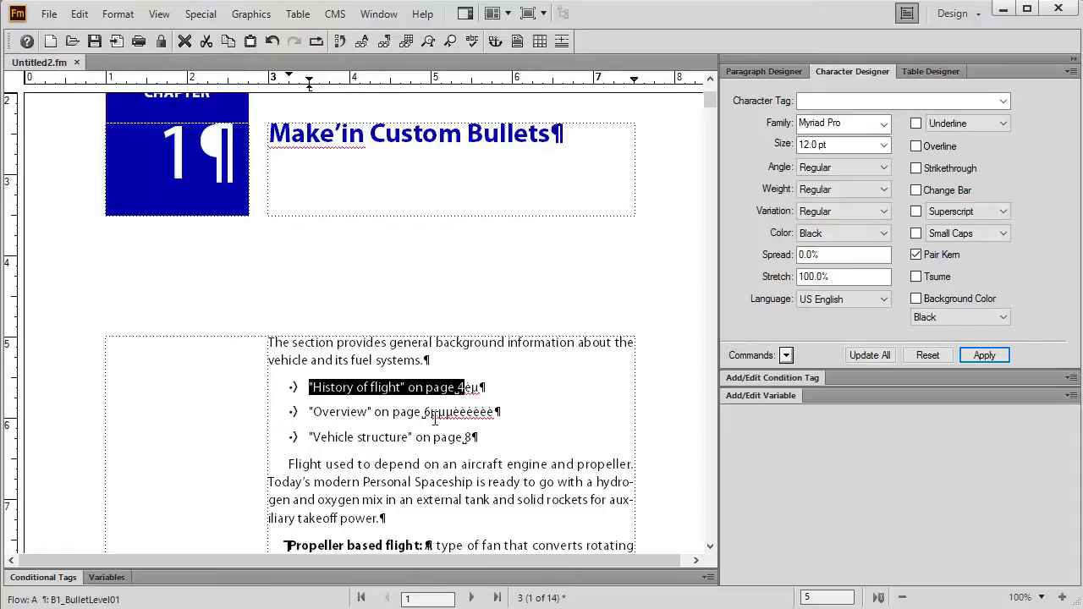
{"action": "left_click", "coordinate": [489, 437], "text": "shift"}
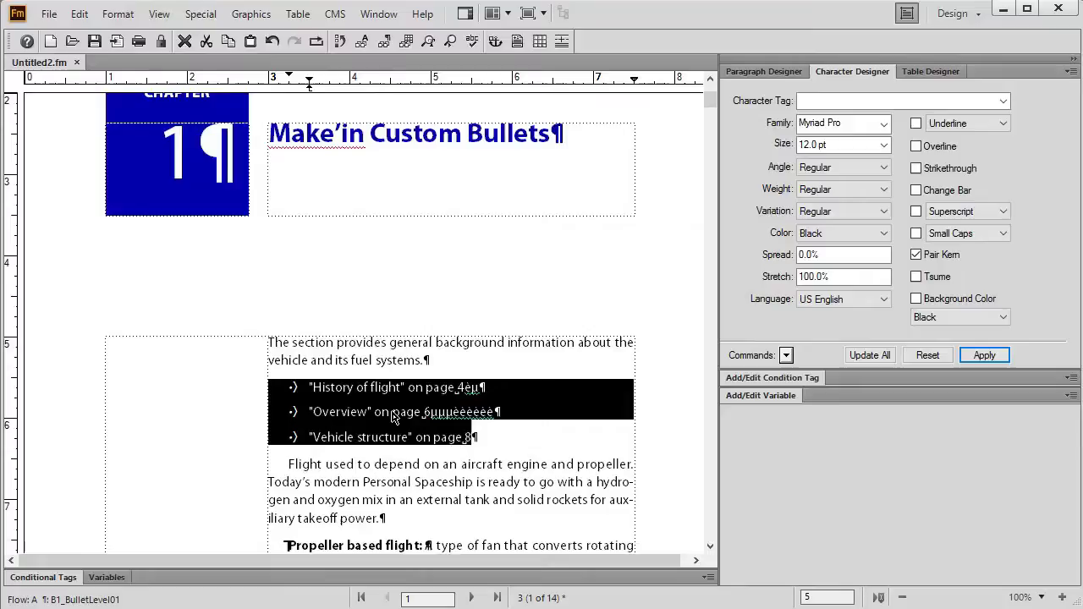
{"action": "left_click", "coordinate": [835, 99]}
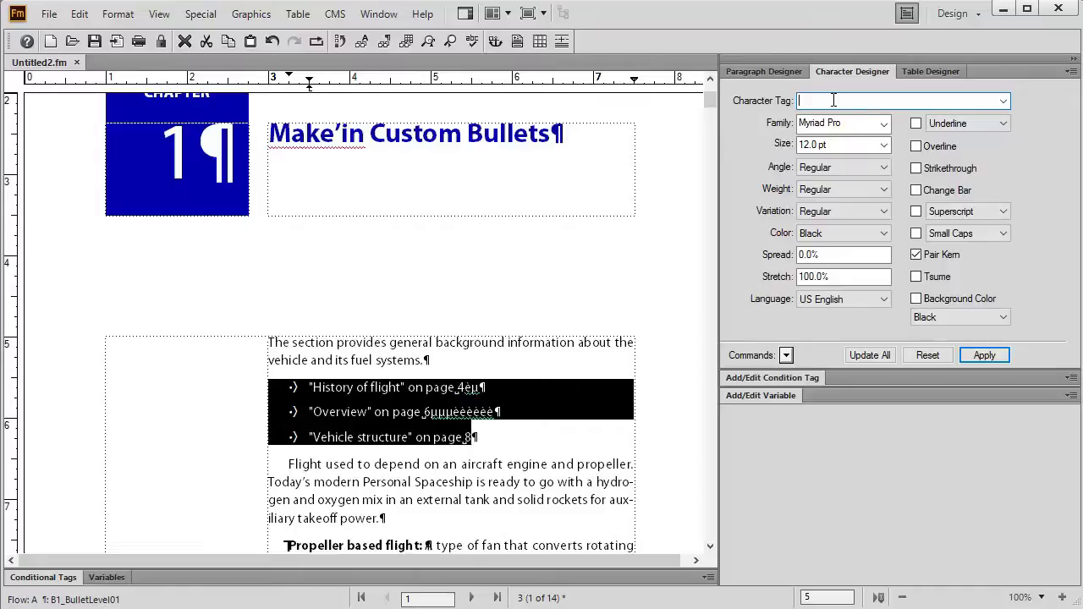
{"action": "type", "text": "customBullet"}
{"action": "left_click", "coordinate": [883, 123]}
{"action": "type", "text": "Webdings"}
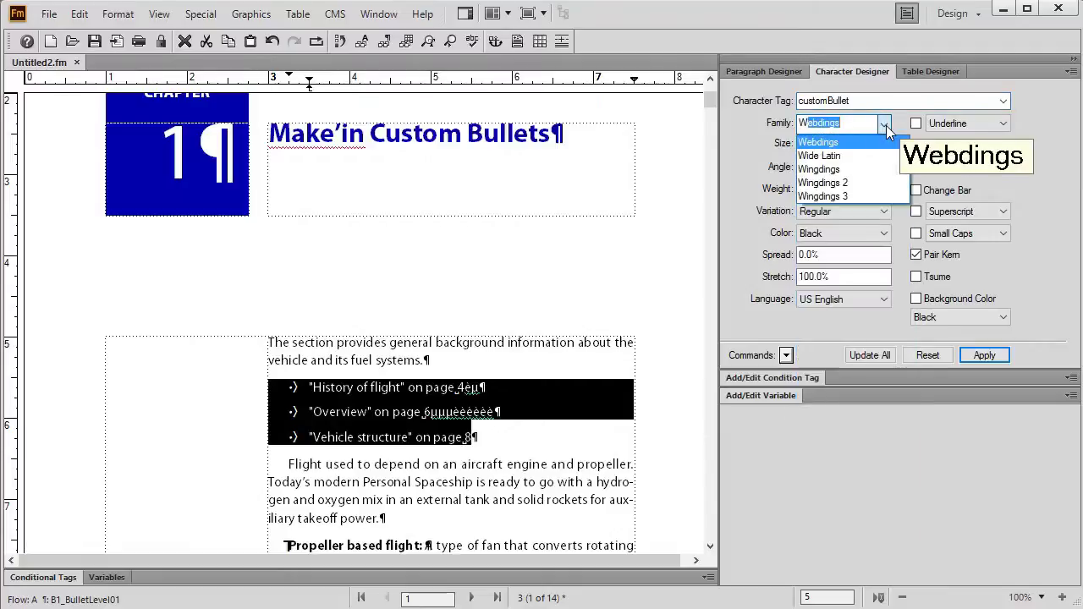
{"action": "left_click", "coordinate": [859, 170]}
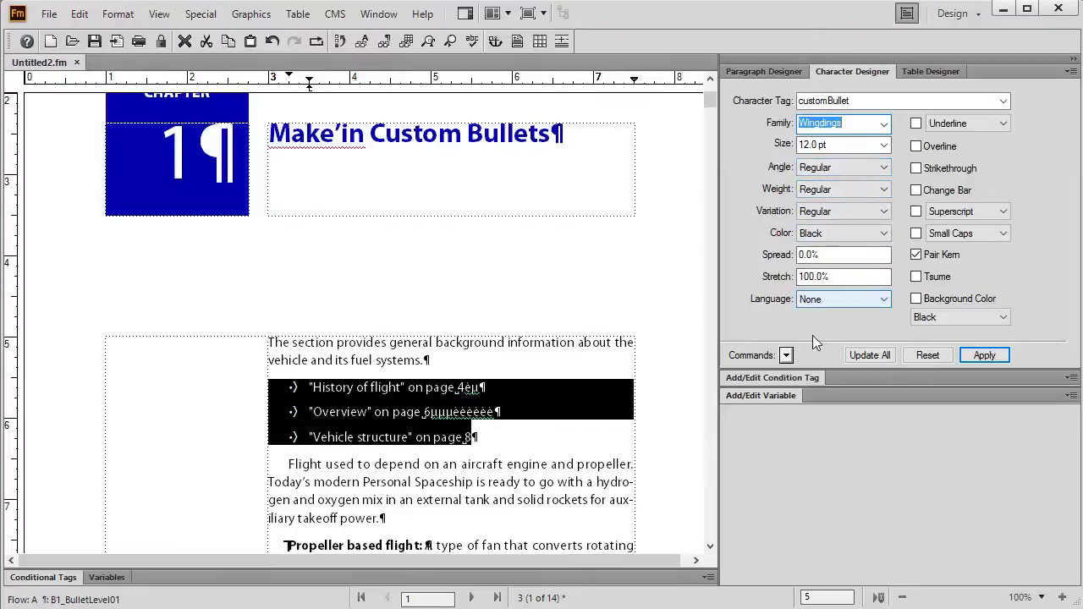
Create the customBullet character format, storing it in the catalog without applying it to the selection
{"action": "left_click", "coordinate": [786, 354]}
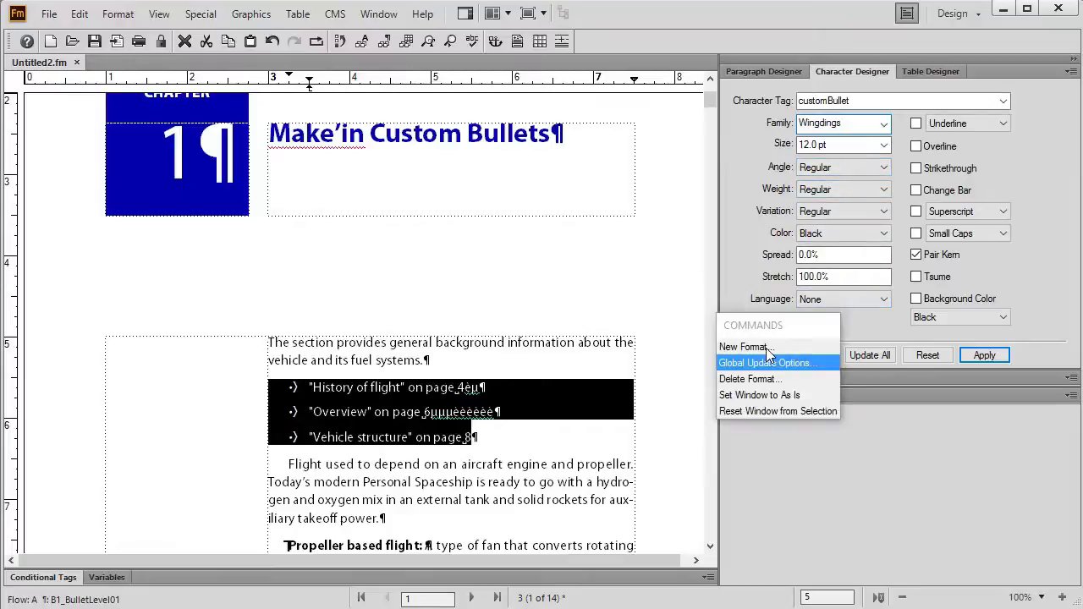
{"action": "left_click", "coordinate": [753, 345]}
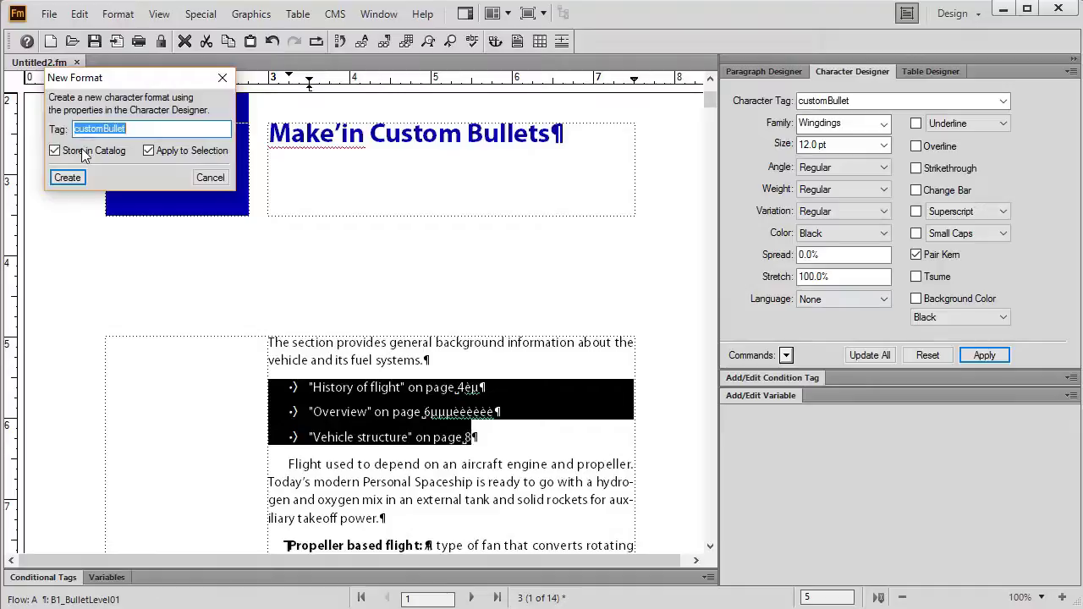
{"action": "left_click", "coordinate": [149, 155]}
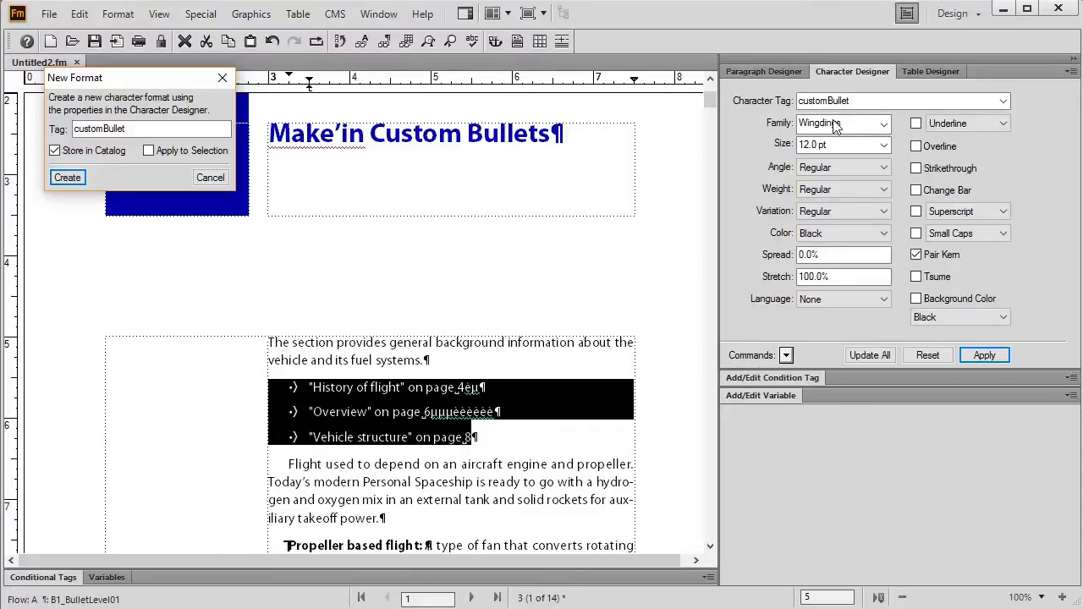
{"action": "left_click", "coordinate": [67, 178]}
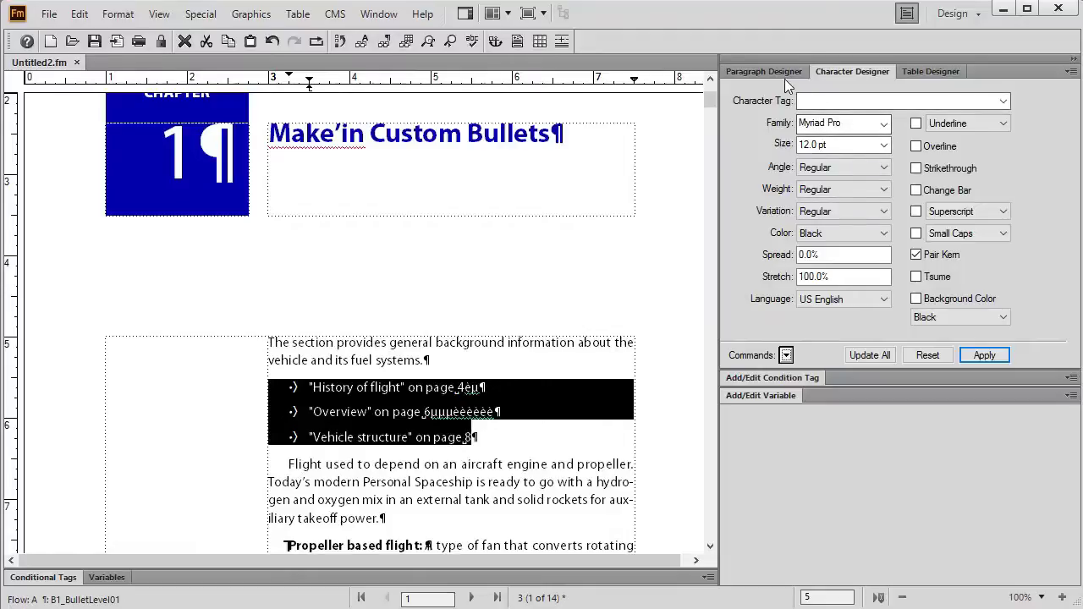
Replace the paragraph tag B1_BulletLevel01 with mrSuperBullet in the Paragraph Designer
{"action": "left_click", "coordinate": [755, 70]}
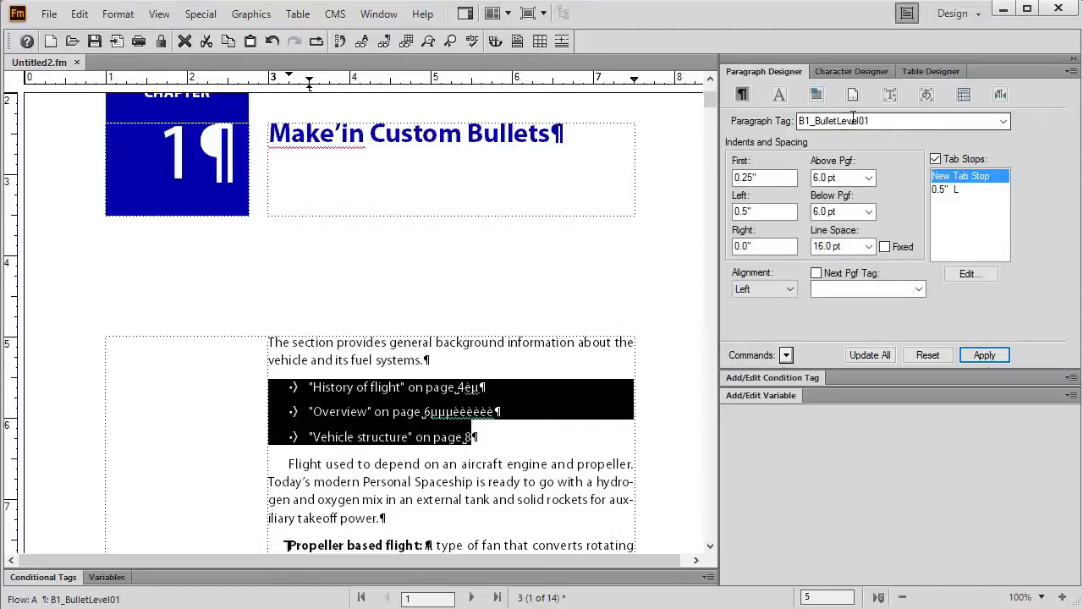
{"action": "double_click", "coordinate": [818, 120]}
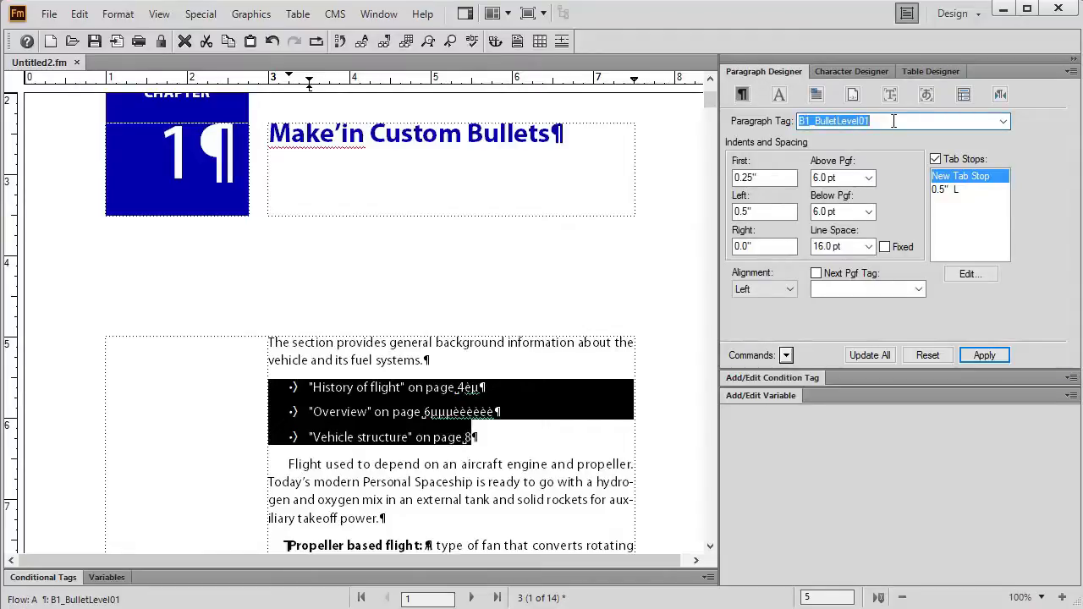
{"action": "type", "text": "mr super"}
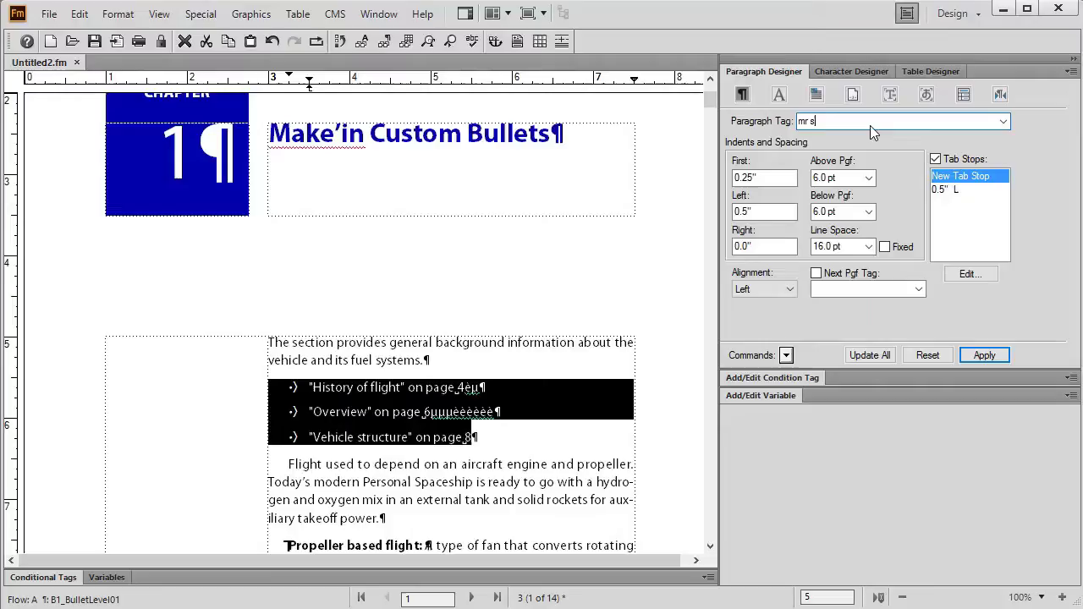
{"action": "key", "text": "BackSpace"}
{"action": "key", "text": "BackSpace"}
{"action": "key", "text": "BackSpace"}
{"action": "key", "text": "BackSpace"}
{"action": "key", "text": "BackSpace"}
{"action": "key", "text": "BackSpace"}
{"action": "type", "text": "Super Bullet"}
Display the numbering properties of the mrSuperBullet paragraph format in the Paragraph Designer
{"action": "left_click", "coordinate": [779, 94]}
{"action": "left_click", "coordinate": [817, 95]}
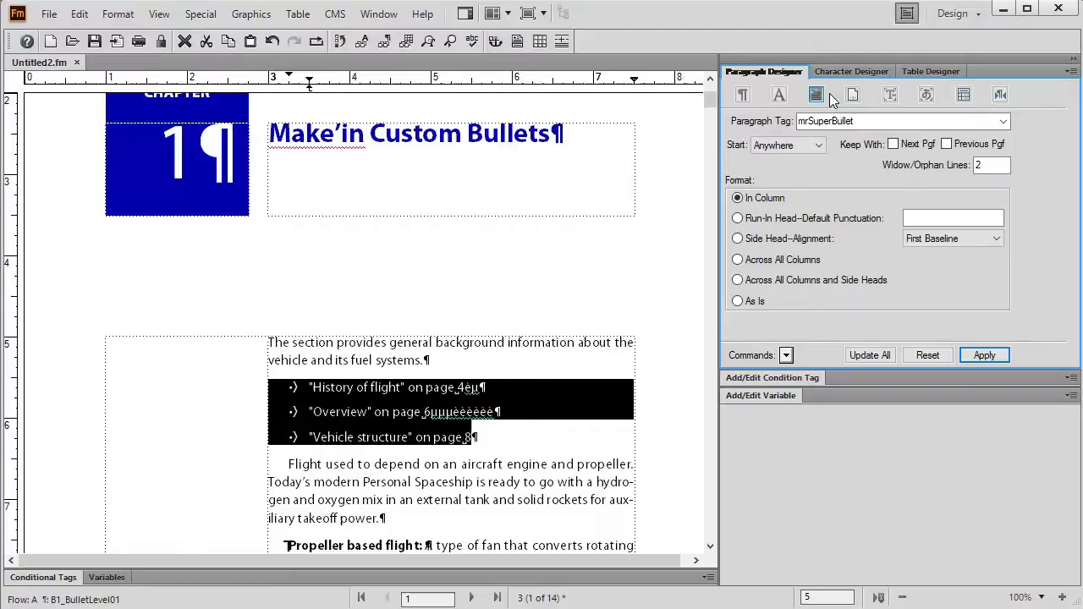
{"action": "left_click", "coordinate": [852, 95]}
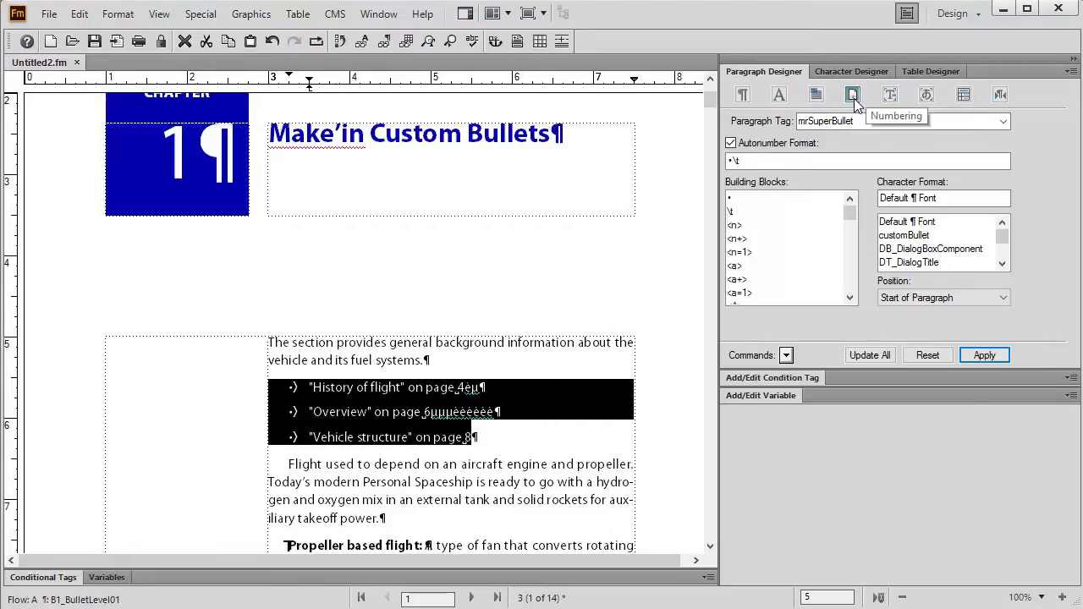
Try to paste the copied è over the bullet character in the autonumber format, and undo the paste
{"action": "left_click", "coordinate": [729, 161]}
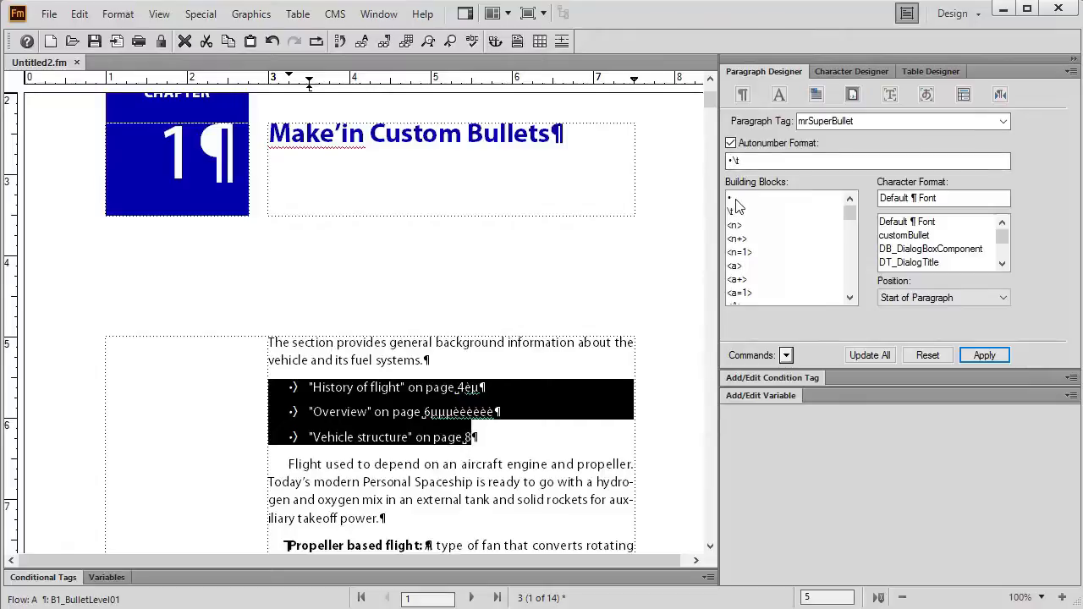
{"action": "double_click", "coordinate": [729, 161]}
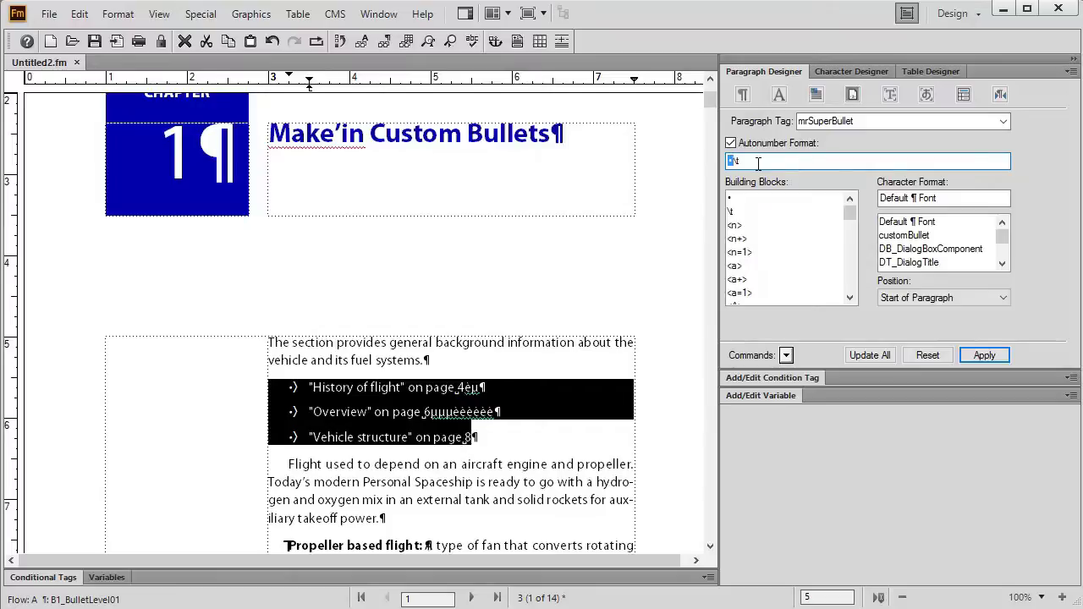
{"action": "left_click", "coordinate": [79, 14]}
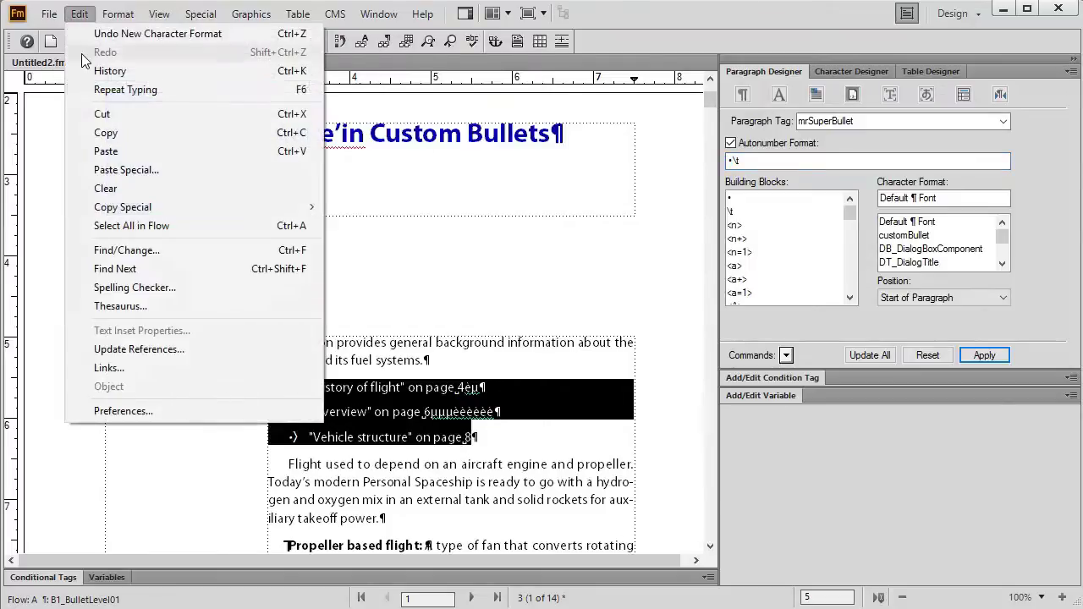
{"action": "left_click", "coordinate": [101, 153]}
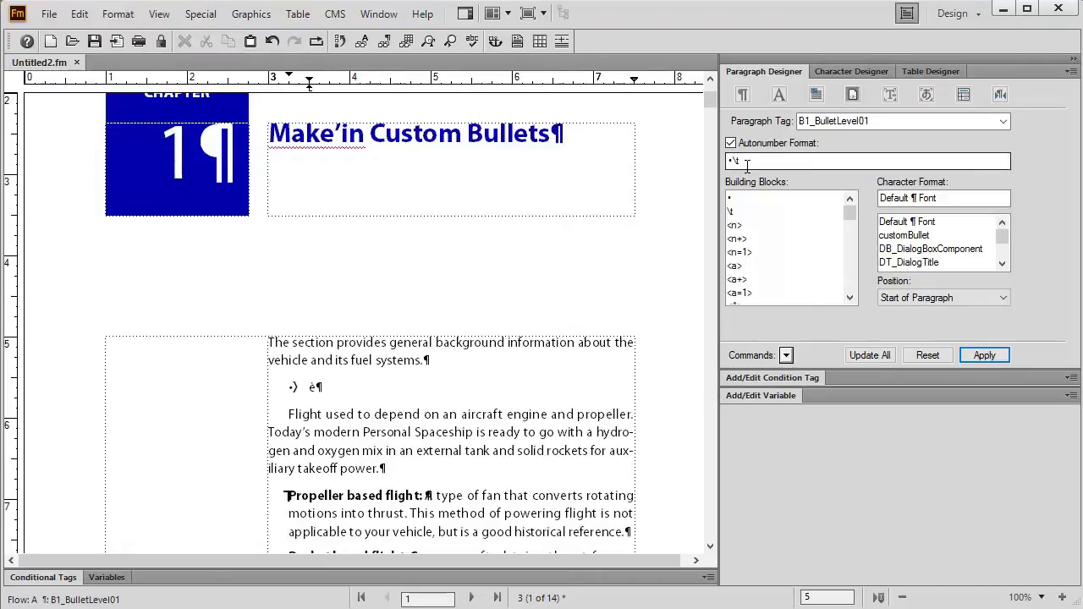
{"action": "key", "text": "ctrl+z"}
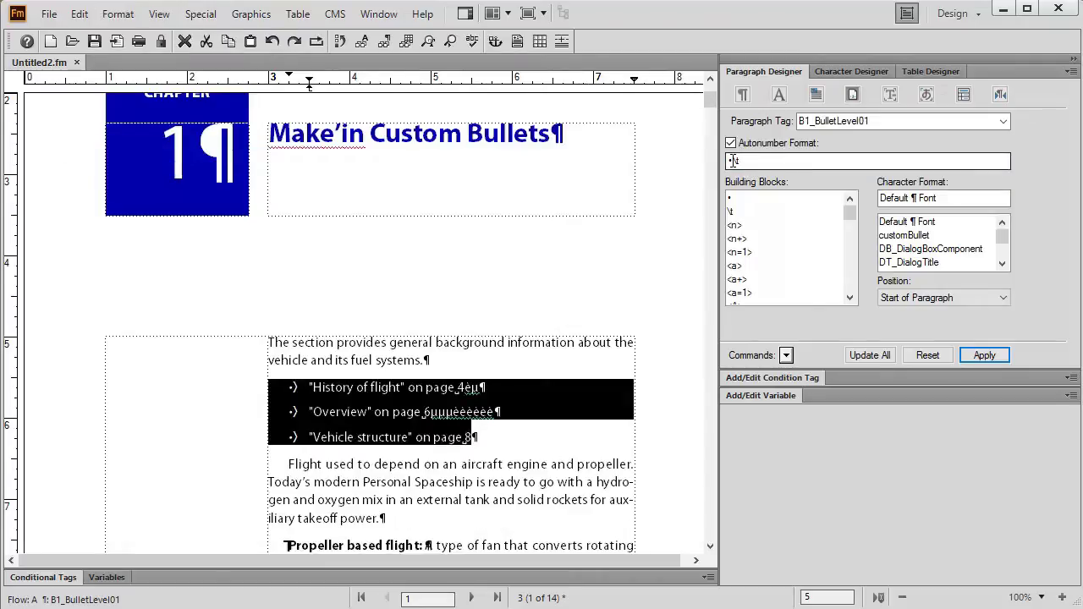
Replace the bullet in the autonumber format with è and a space before \t, and update all B1_BulletLevel01 paragraphs
{"action": "left_click_drag", "start_coordinate": [734, 161], "coordinate": [727, 161]}
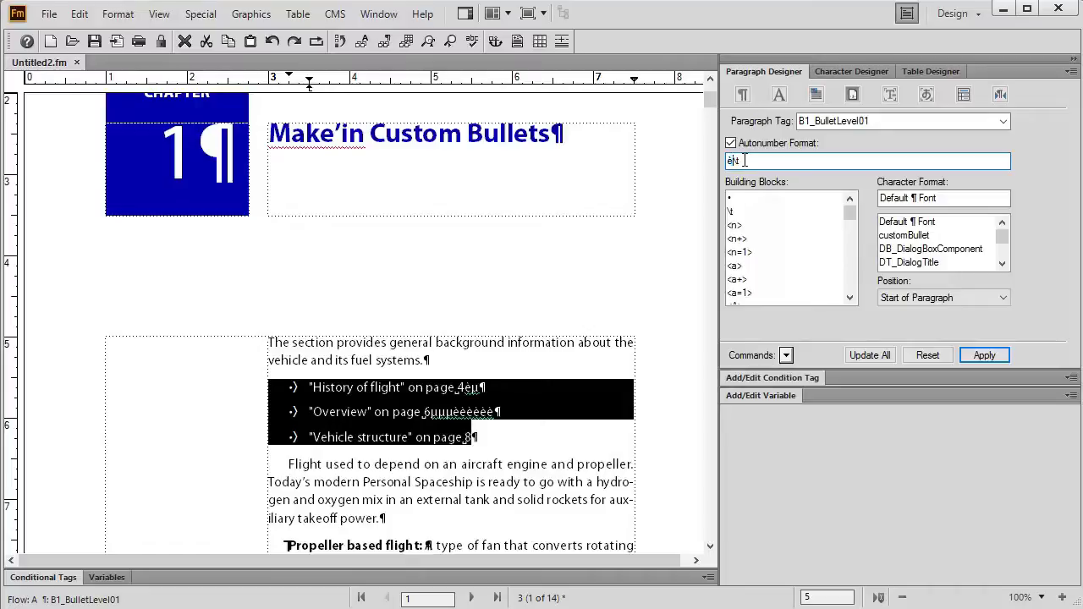
{"action": "type", "text": "è"}
{"action": "left_click", "coordinate": [983, 354]}
{"action": "left_click", "coordinate": [884, 354]}
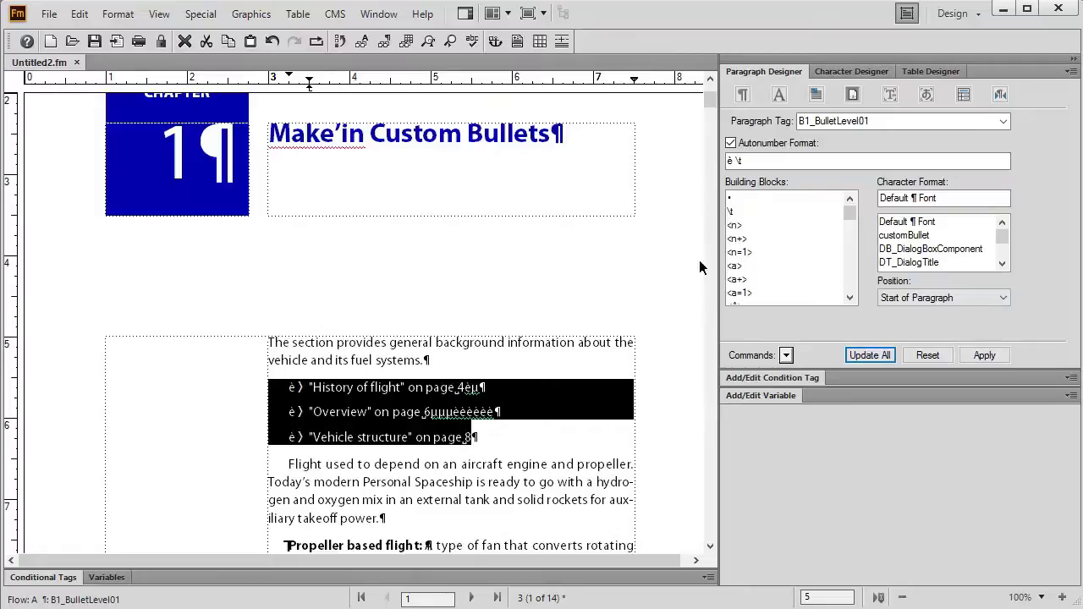
Create the paragraph format mrSuperBullet from the current properties, storing it in the catalog and applying it to the selected lines
{"action": "left_click", "coordinate": [880, 120]}
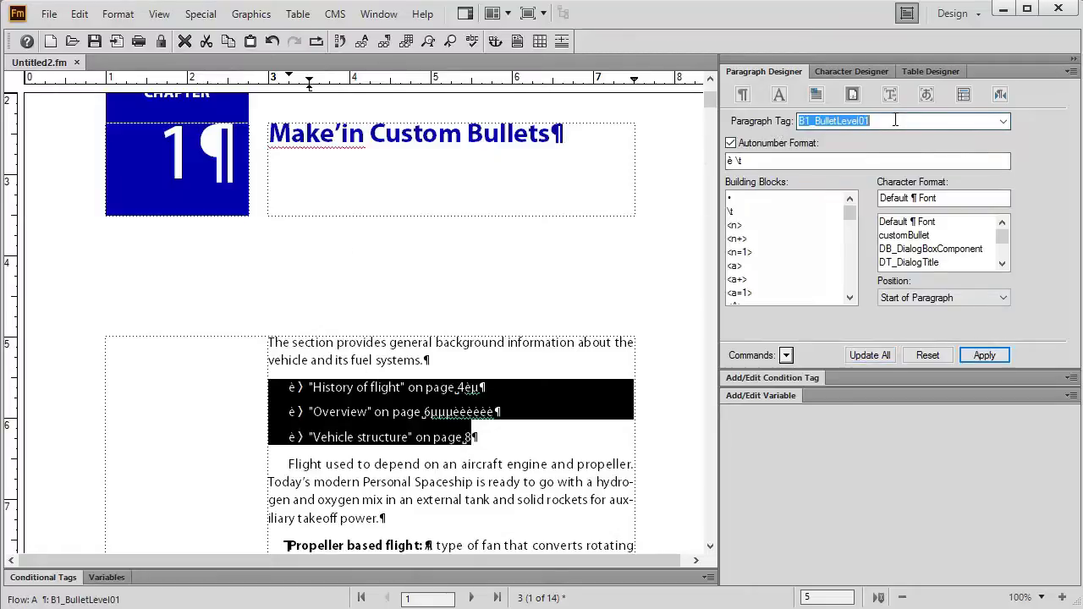
{"action": "type", "text": "mr"}
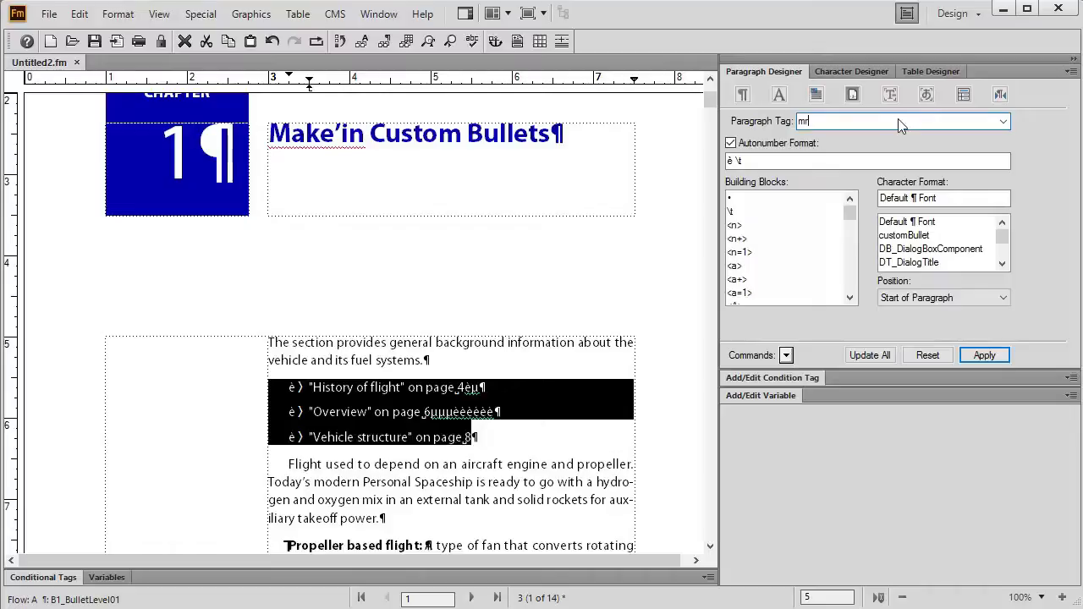
{"action": "type", "text": "SuperBullet"}
{"action": "left_click", "coordinate": [983, 355]}
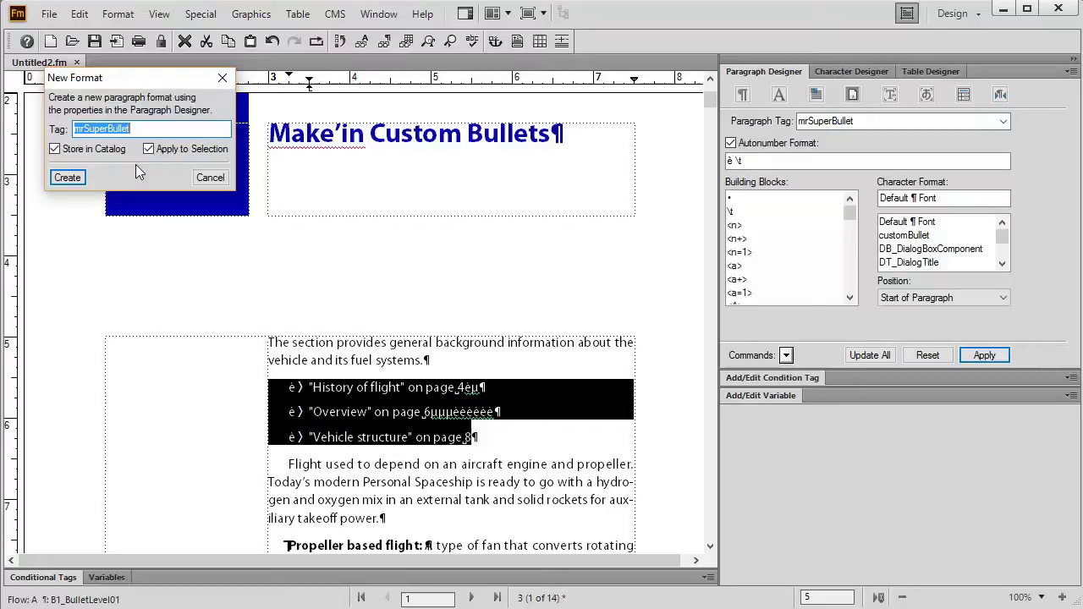
{"action": "left_click", "coordinate": [67, 177]}
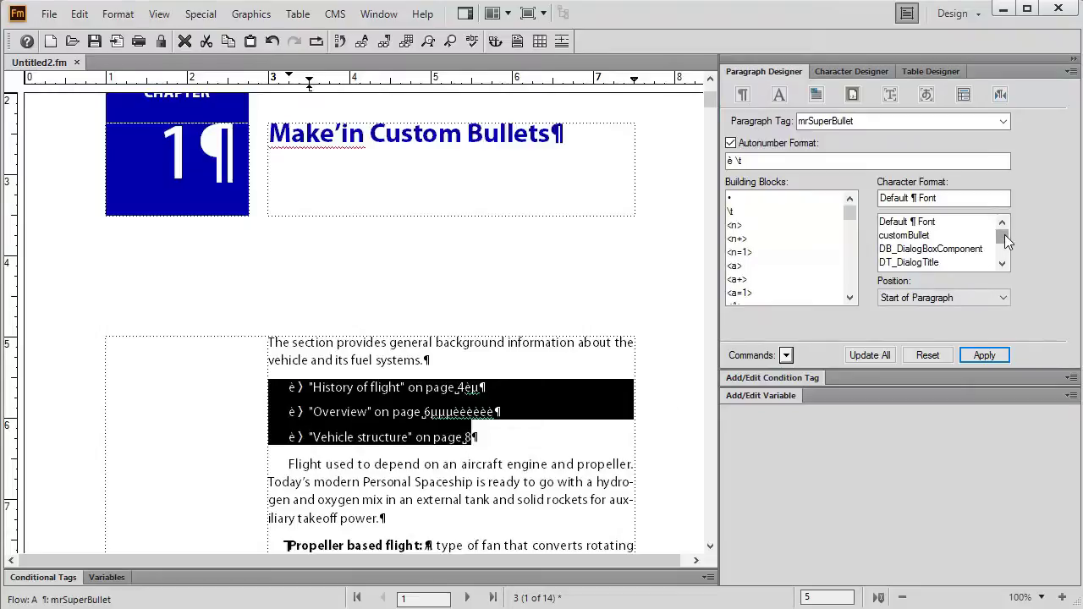
Assign the customBullet character format to the mrSuperBullet autonumber, apply it to the three bulleted lines, and deselect them
{"action": "left_click_drag", "start_coordinate": [1004, 234], "coordinate": [1007, 245]}
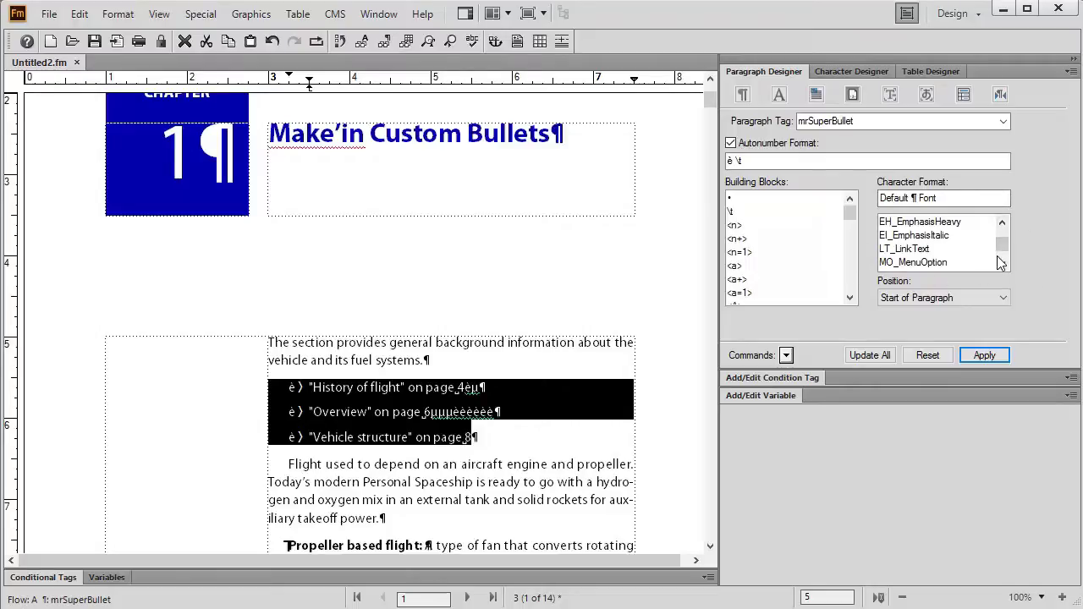
{"action": "mouse_move", "coordinate": [1001, 243]}
{"action": "left_mouse_down"}
{"action": "mouse_move", "coordinate": [1002, 253]}
{"action": "mouse_move", "coordinate": [1004, 237]}
{"action": "left_mouse_up"}
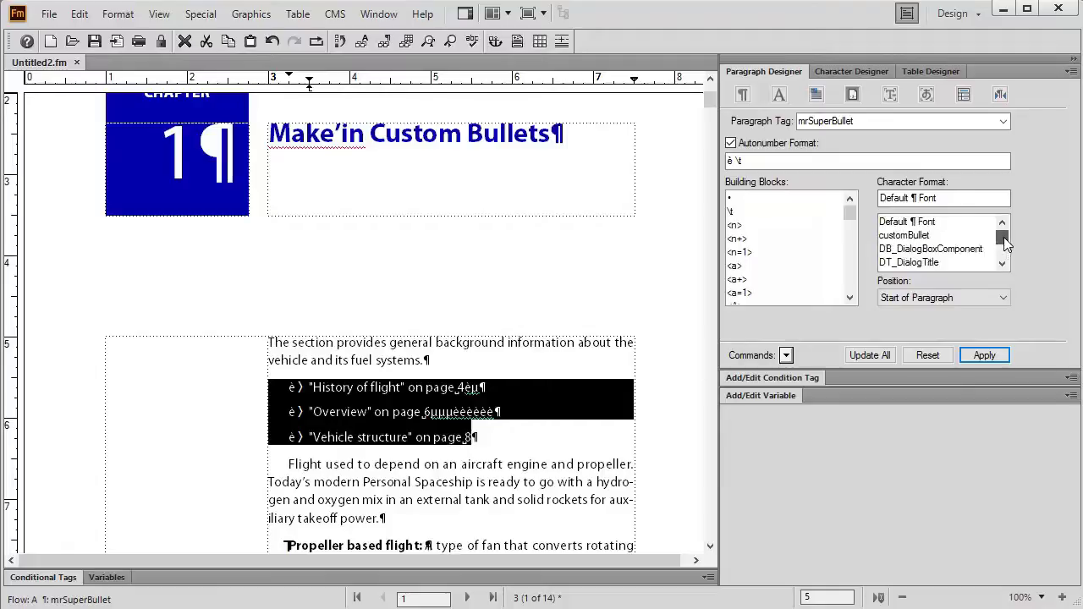
{"action": "left_click", "coordinate": [930, 236]}
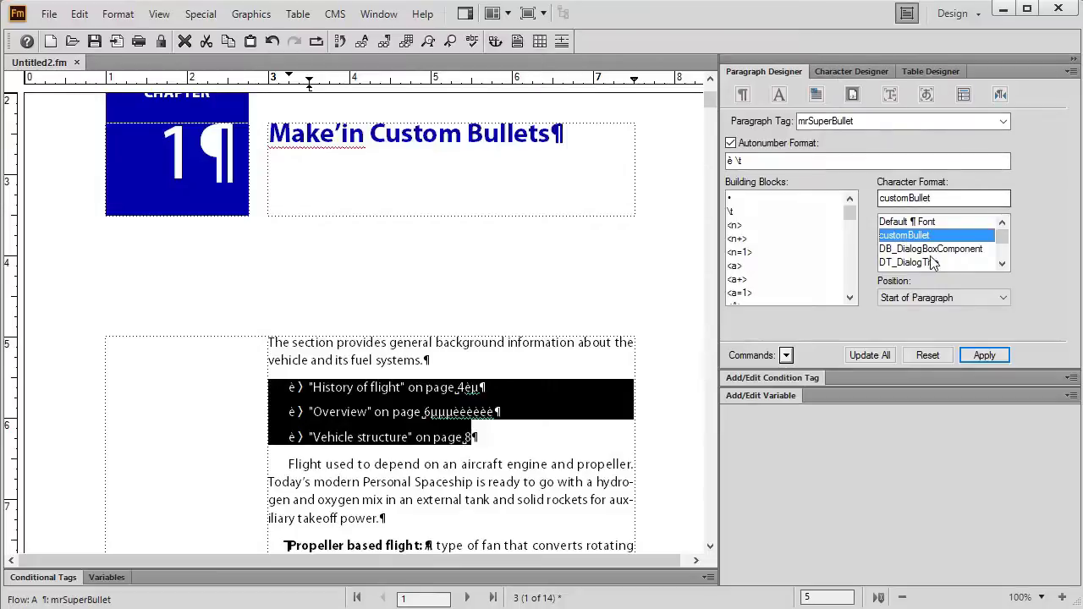
{"action": "left_click", "coordinate": [984, 354]}
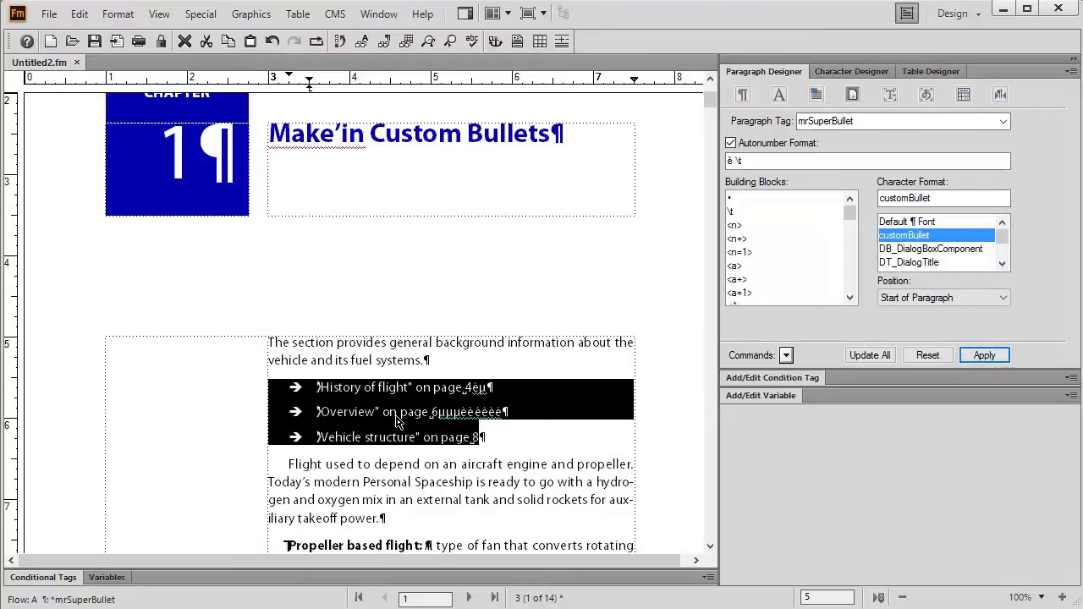
{"action": "left_click", "coordinate": [557, 393]}
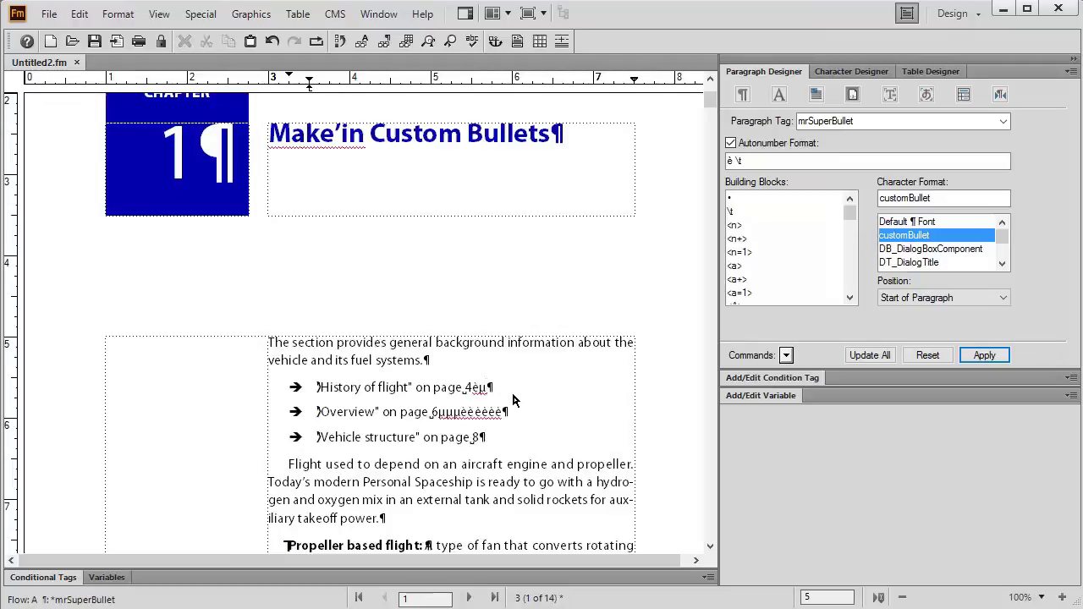